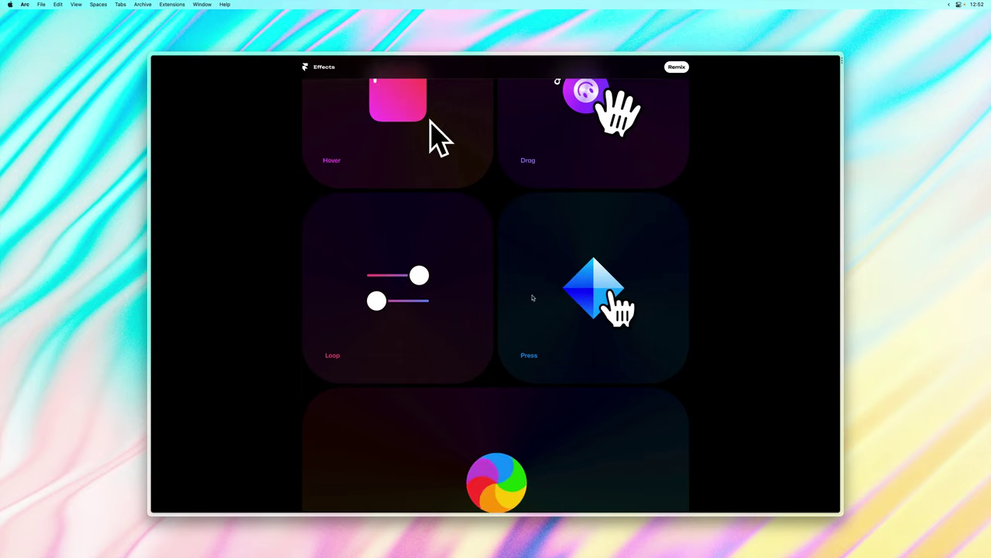
# Try out the published effects page by flinging the colour pinwheel around inside the All FX card.
pyautogui.scroll(-3, 532, 297)
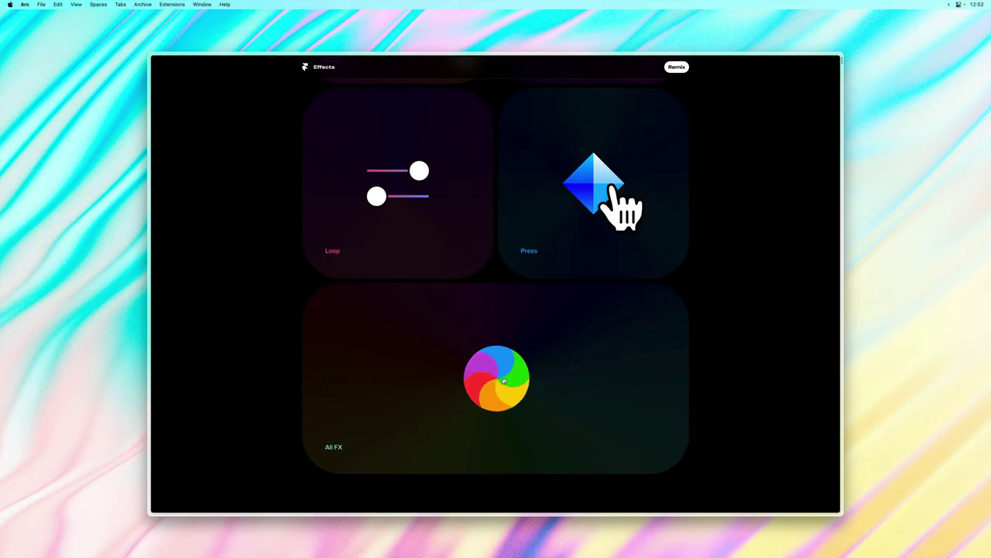
pyautogui.moveTo(508, 372); pyautogui.dragTo(558, 363)
pyautogui.moveTo(647, 323); pyautogui.dragTo(520, 379)
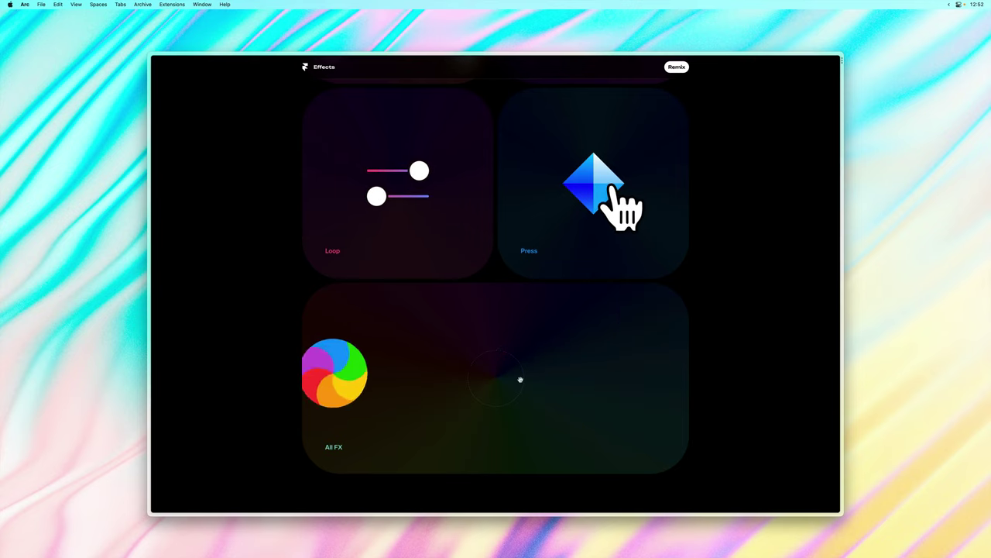
pyautogui.moveTo(343, 347); pyautogui.dragTo(467, 370)
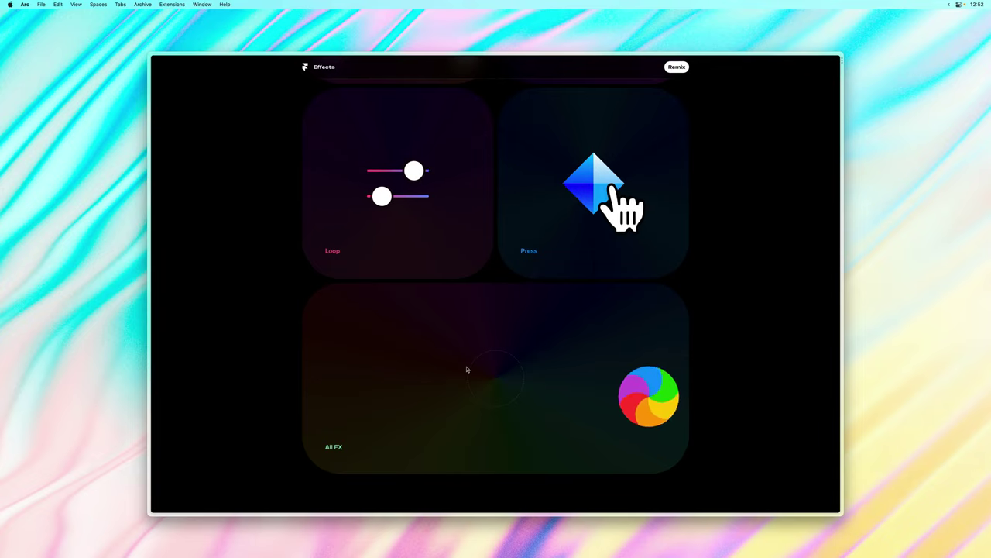
pyautogui.scroll(1, 469, 378)
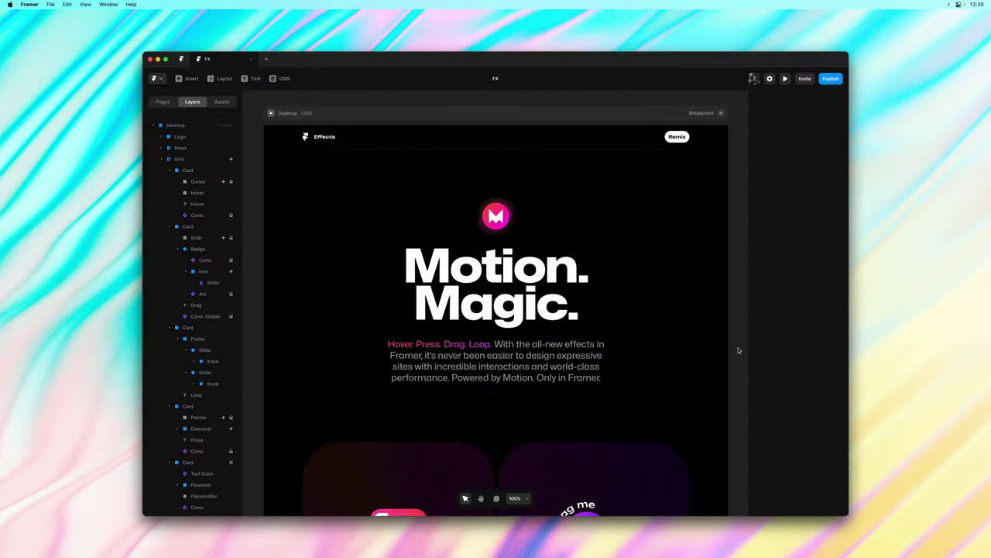
# Add a Hover effect to the pink square in the Hover card of the FX project in Framer.
pyautogui.scroll(-5, 745, 349)
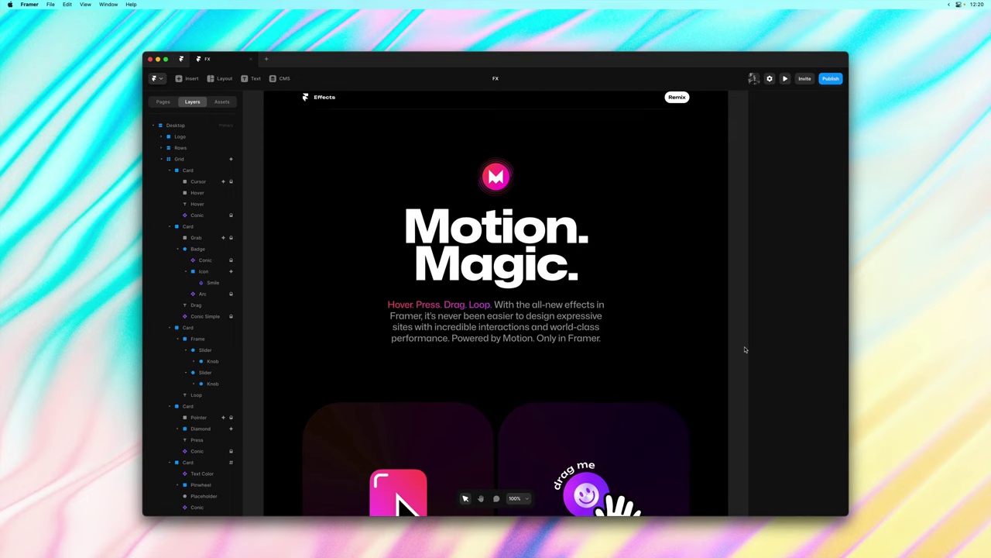
pyautogui.scroll(-5, 744, 350)
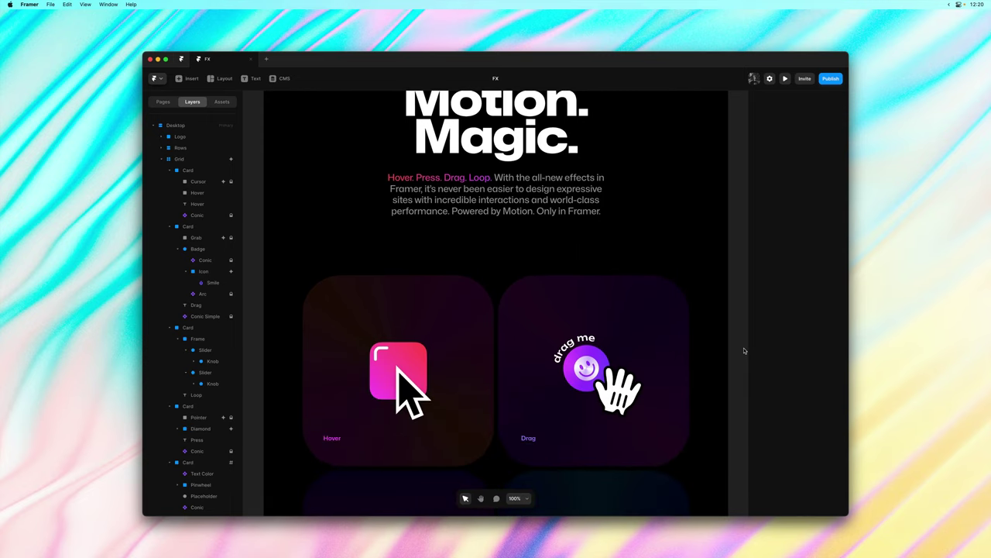
pyautogui.scroll(-1, 744, 350)
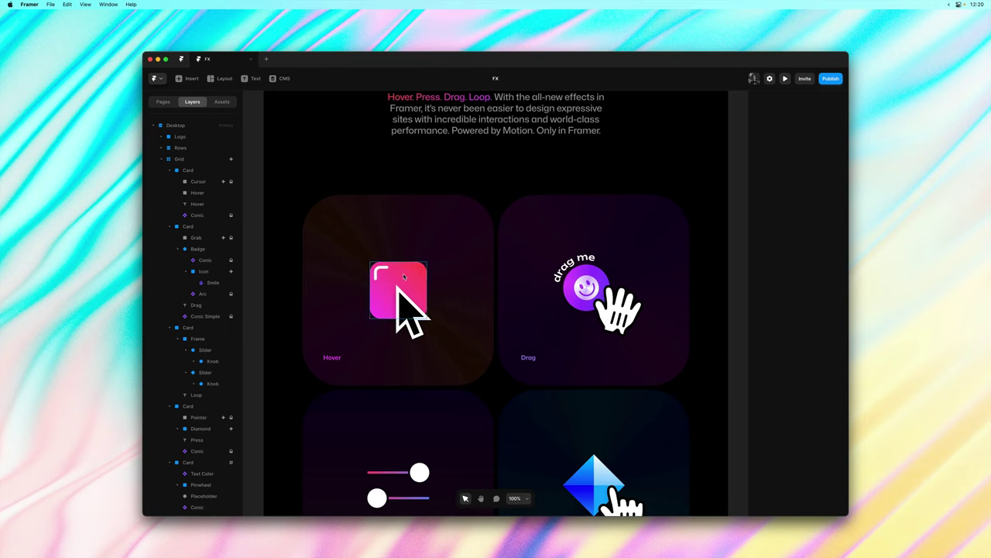
pyautogui.click(404, 276)
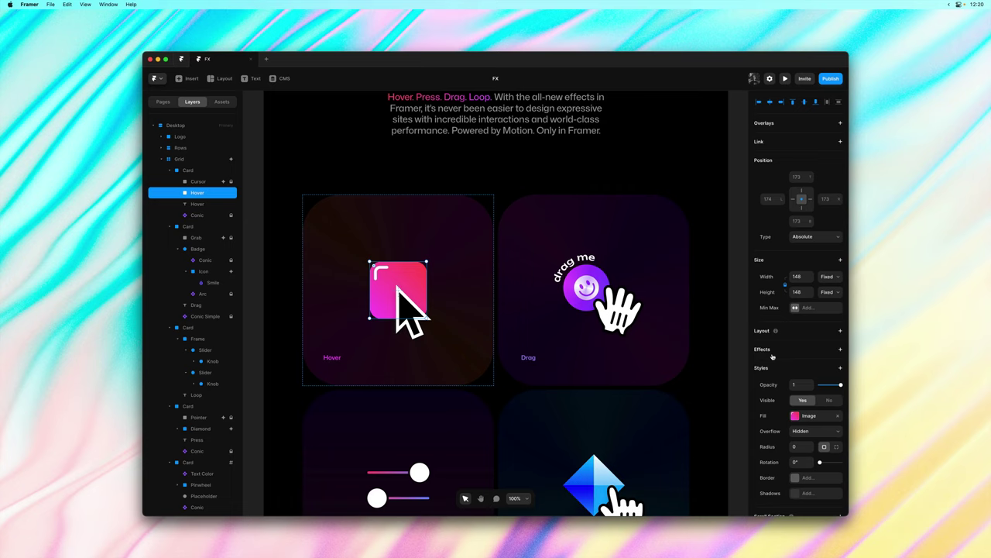
pyautogui.click(795, 354)
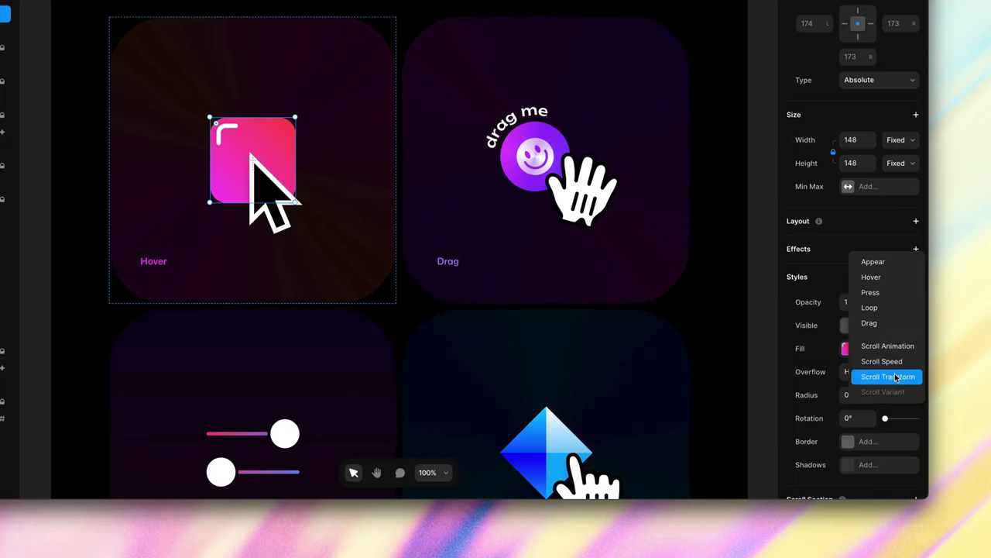
pyautogui.click(872, 277)
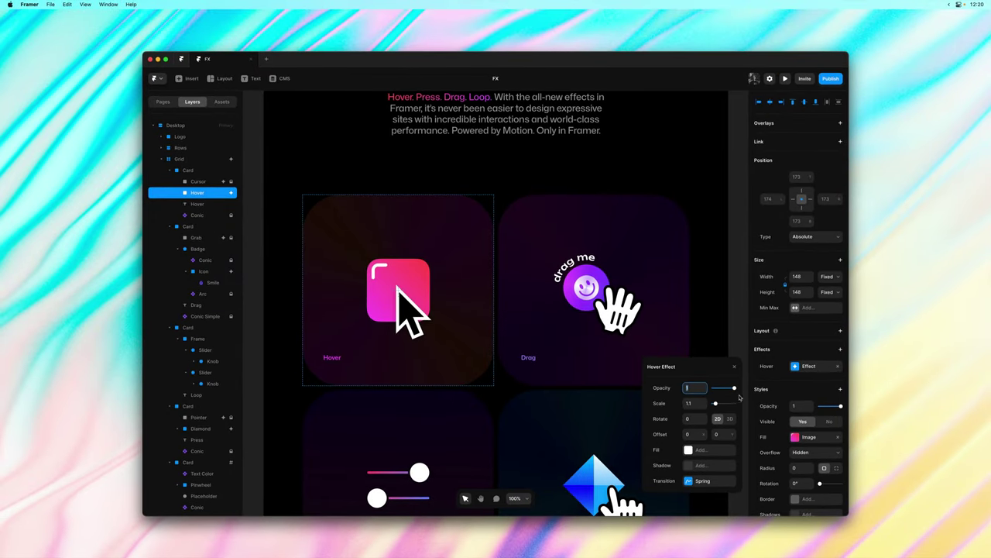
# Set the pink square's Hover effect to scale 1.3 and rotate 10.
pyautogui.click(704, 405)
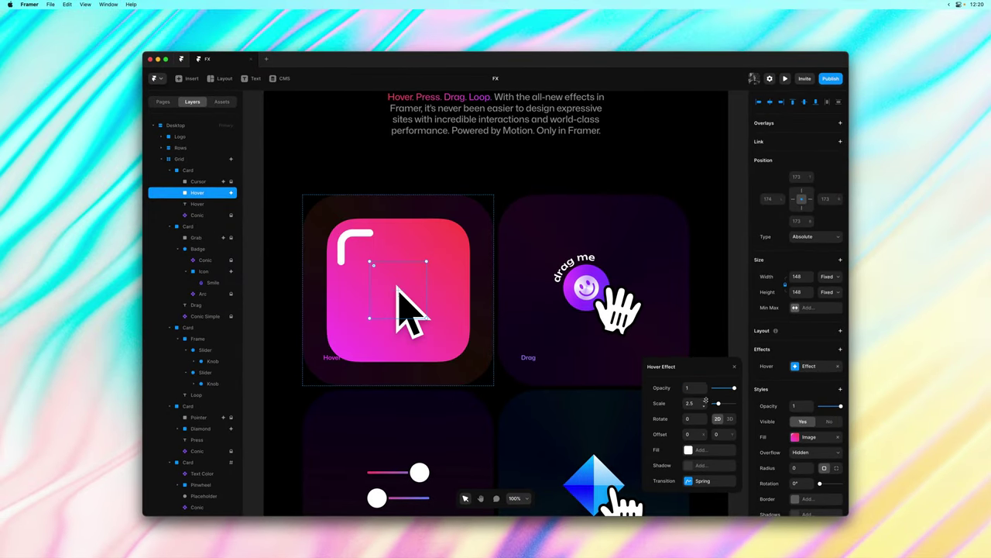
pyautogui.click(705, 404)
pyautogui.moveTo(704, 404); pyautogui.dragTo(707, 403)
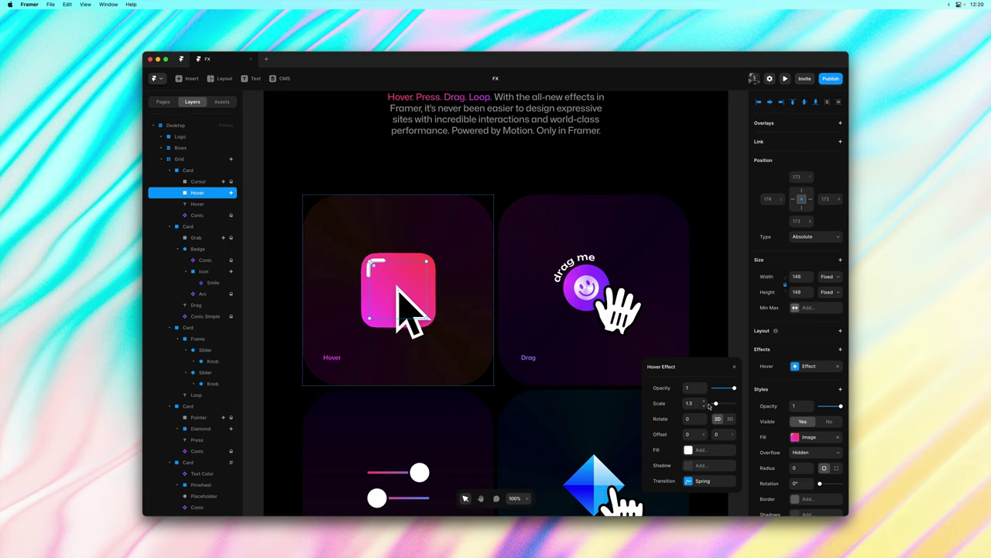
pyautogui.moveTo(703, 421); pyautogui.dragTo(709, 445)
pyautogui.click(695, 436)
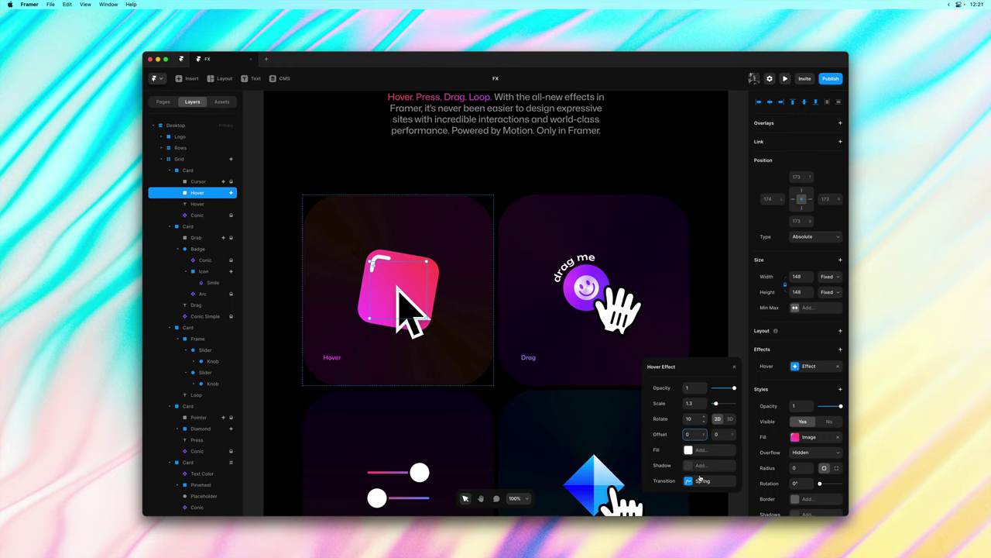
# Inspect the Spring transition settings of the Hover effect and close the effect settings.
pyautogui.click(700, 480)
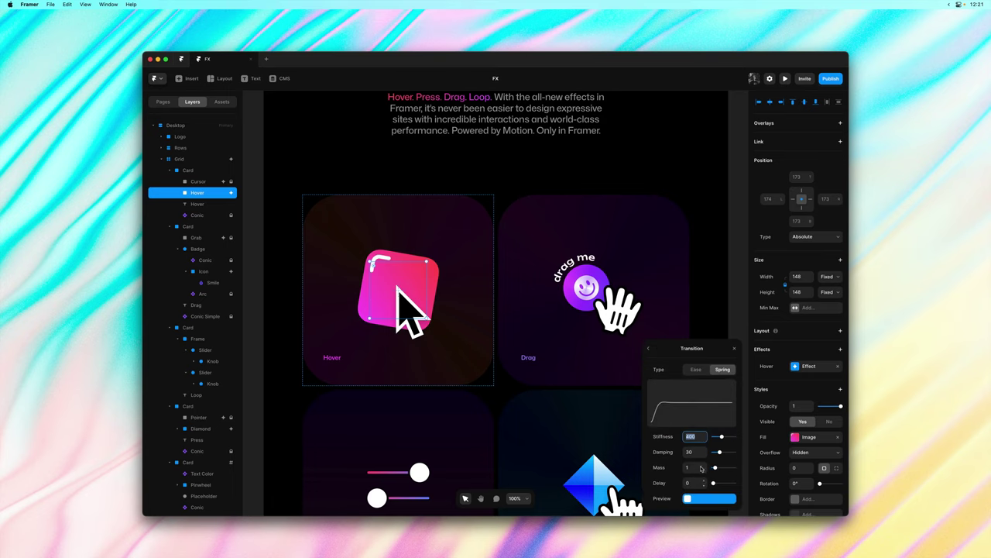
pyautogui.click(703, 465)
pyautogui.click(650, 349)
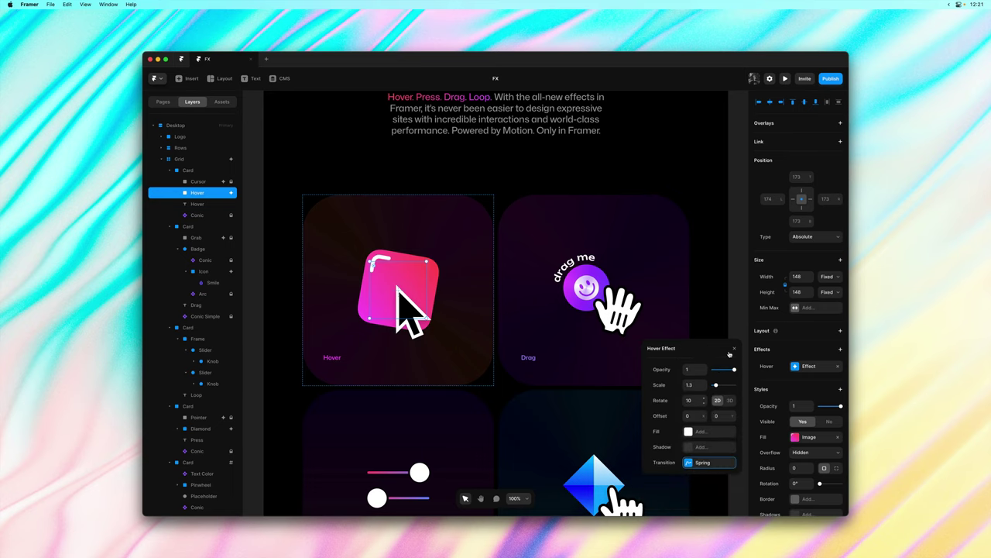
pyautogui.click(735, 350)
# Preview the page down to the Hover card to test its effect, and return to the canvas.
pyautogui.press('super+p')
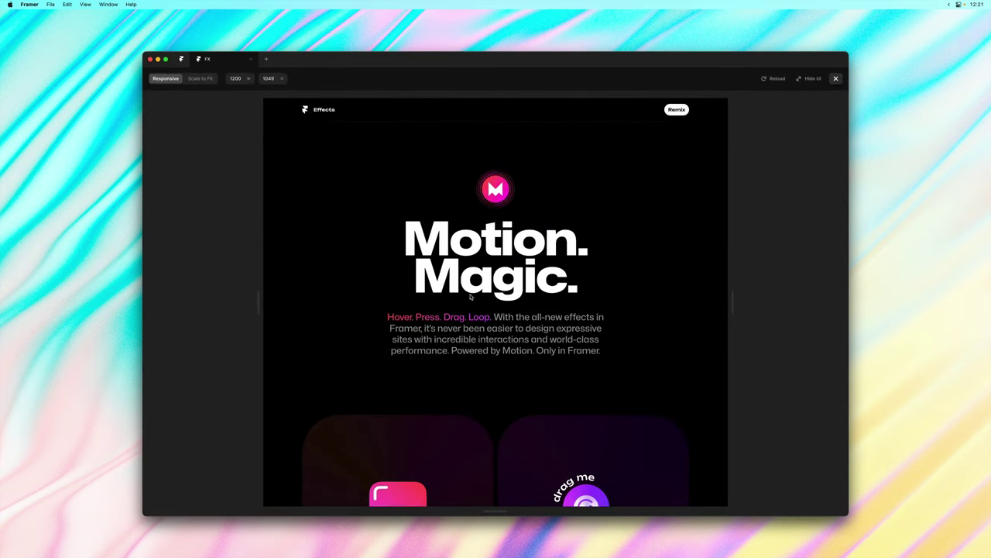
pyautogui.scroll(-5, 470, 297)
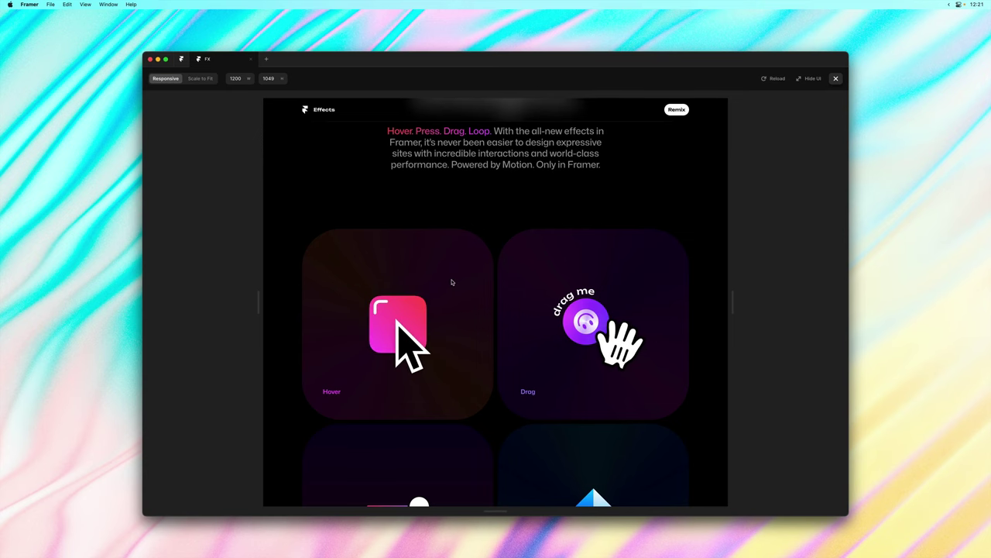
pyautogui.click(836, 78)
# Add a Drag effect to the purple smiley badge in the Drag card.
pyautogui.click(589, 271)
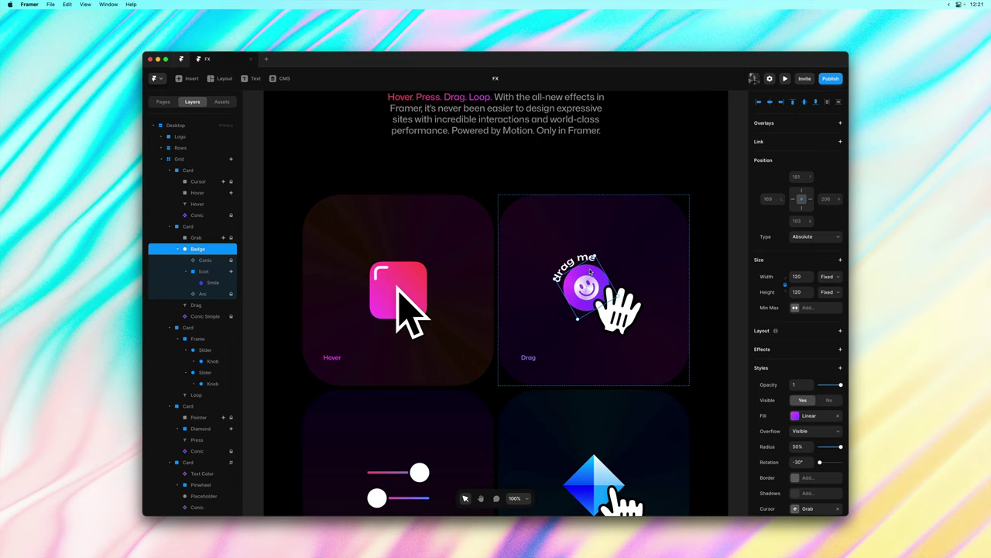
pyautogui.click(797, 353)
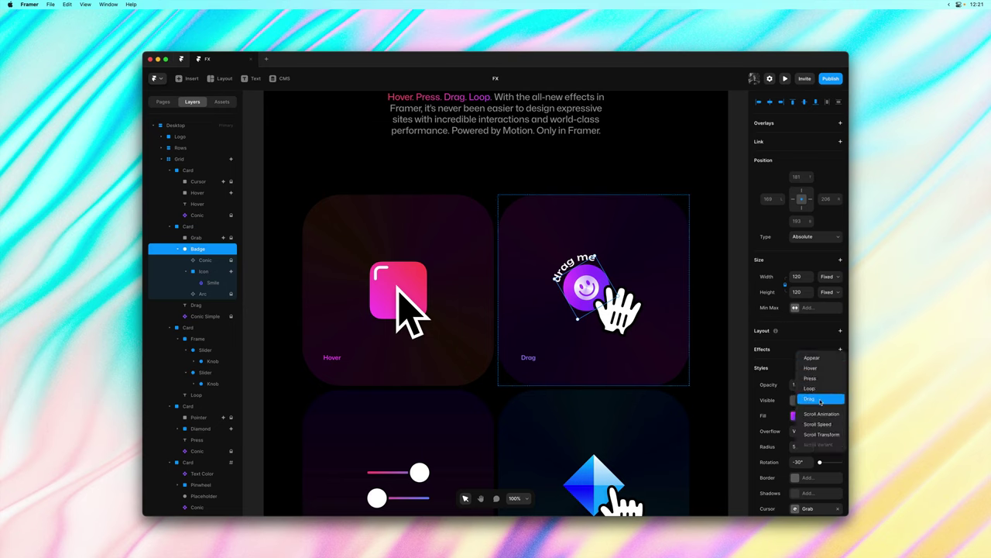
pyautogui.click(820, 399)
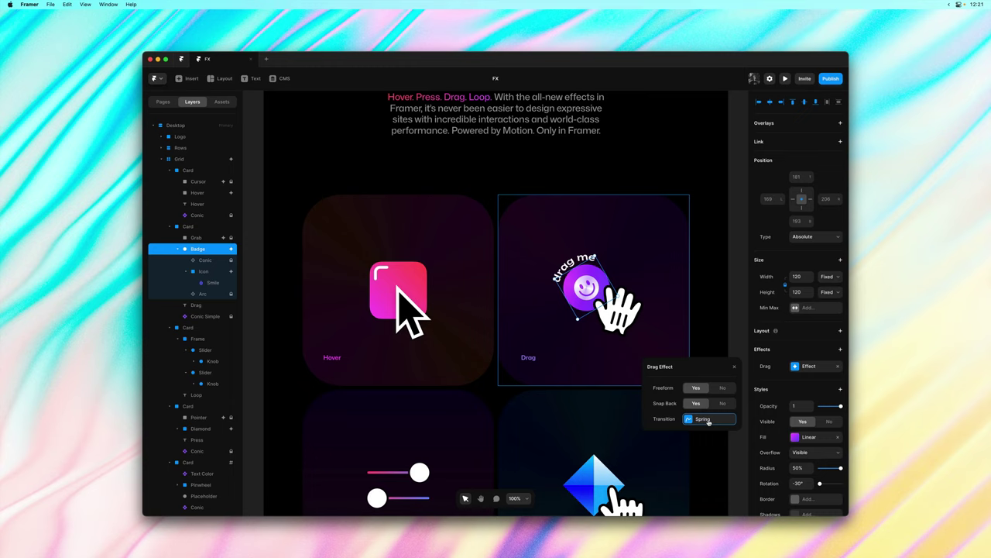
# Check the damping in the Drag effect's Spring transition and close the effect settings.
pyautogui.click(708, 419)
pyautogui.click(707, 454)
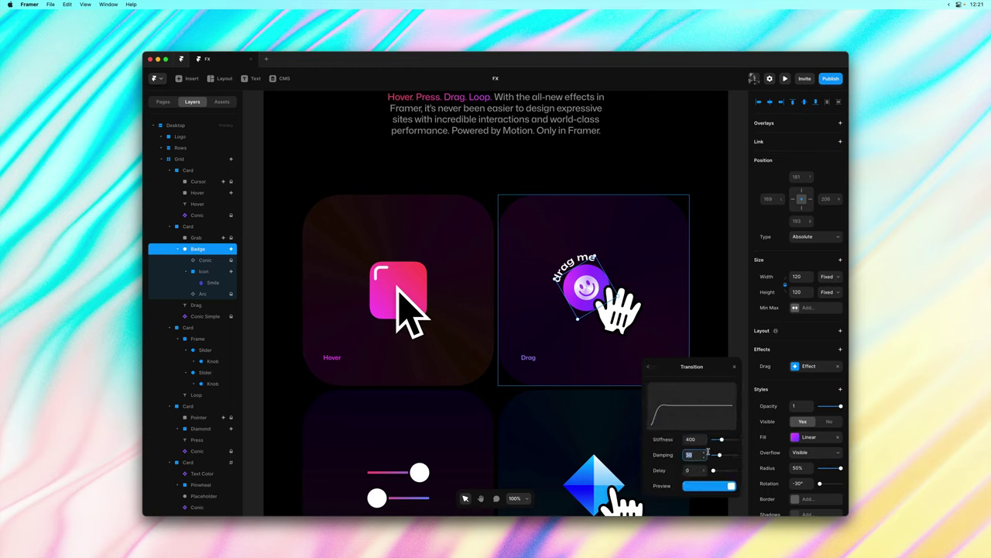
pyautogui.press('Return')
pyautogui.click(650, 367)
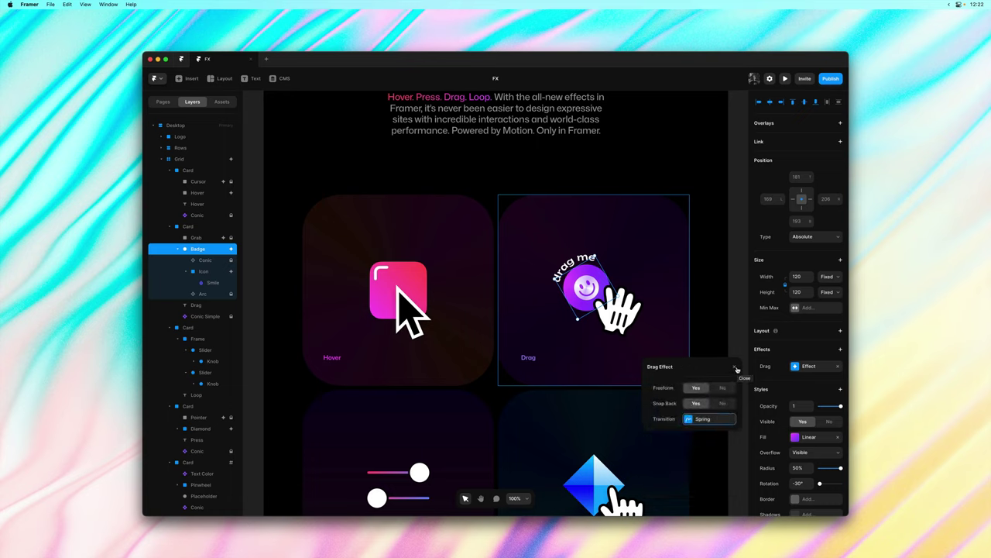
pyautogui.click(737, 369)
# Preview the page down to the Drag card to test the draggable badge, and return to the canvas.
pyautogui.press('super+p')
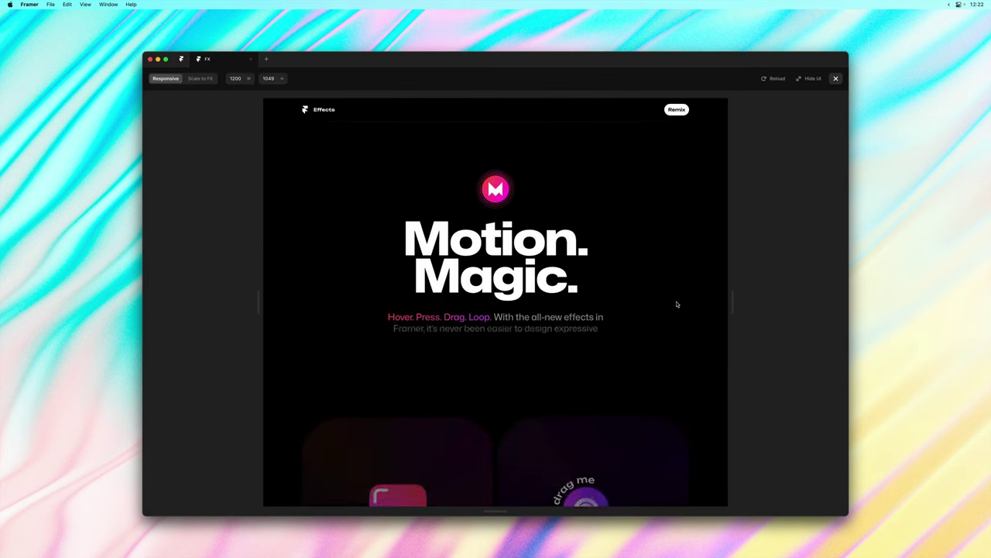
pyautogui.scroll(-5, 676, 304)
pyautogui.scroll(-1, 676, 305)
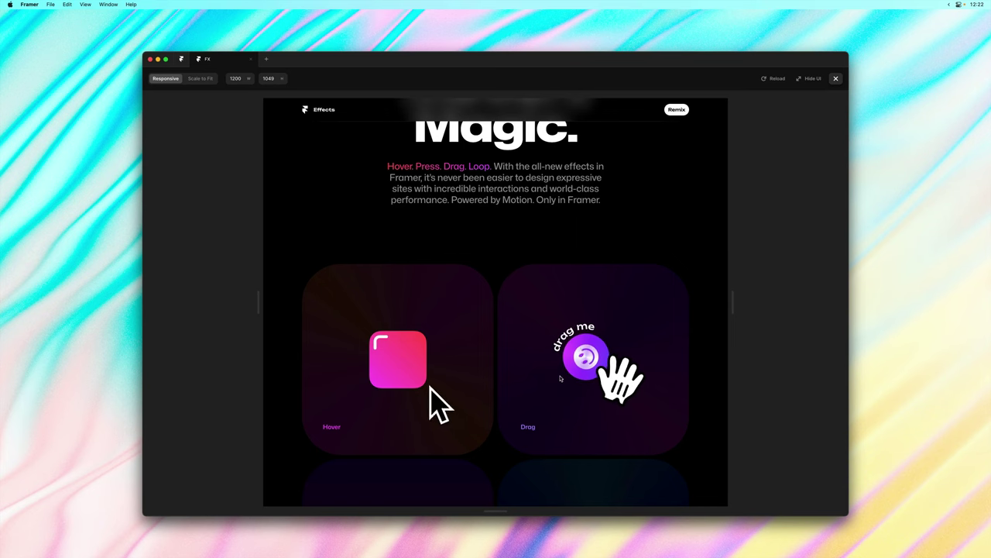
pyautogui.click(837, 79)
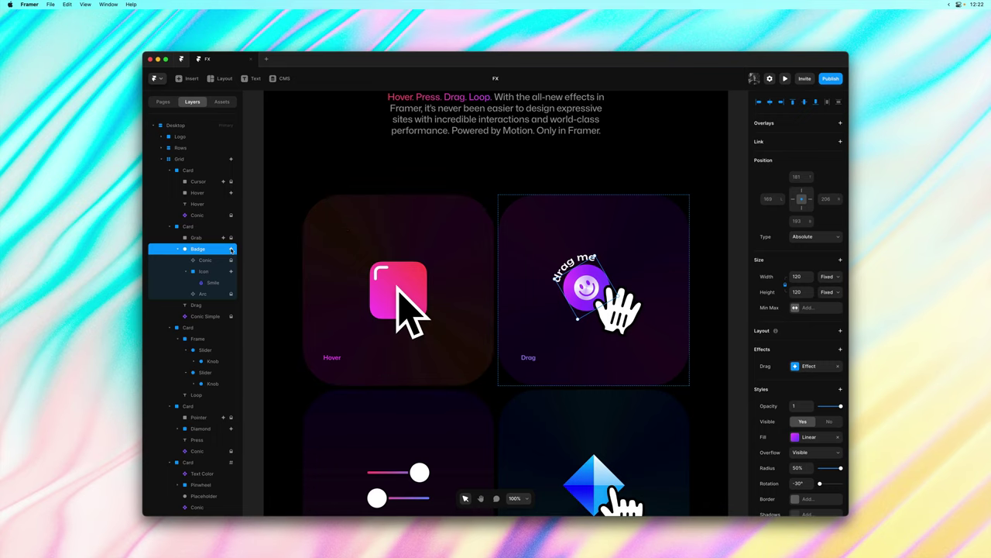
# Add a Loop effect to the upper slider's knob in the Loop card.
pyautogui.click(386, 275)
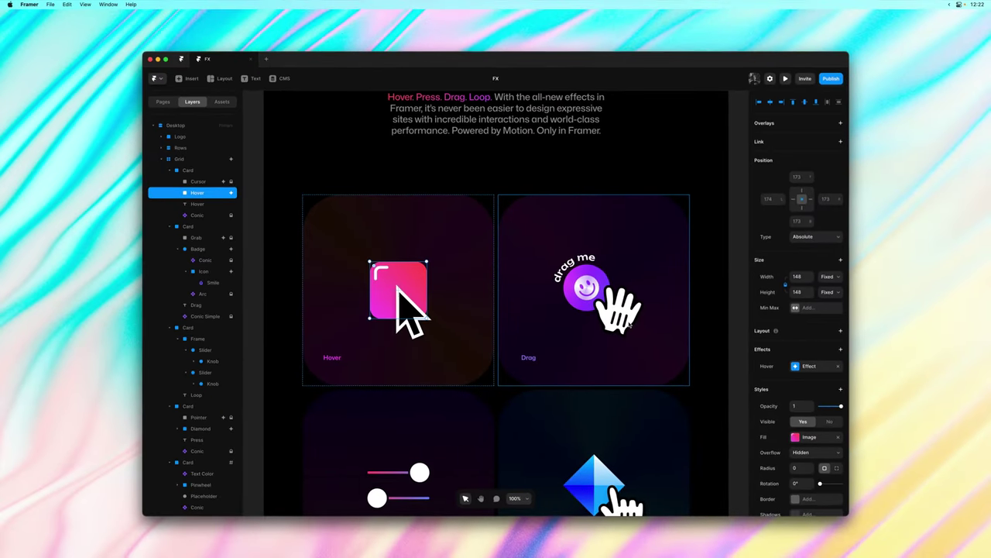
pyautogui.scroll(-4, 500, 322)
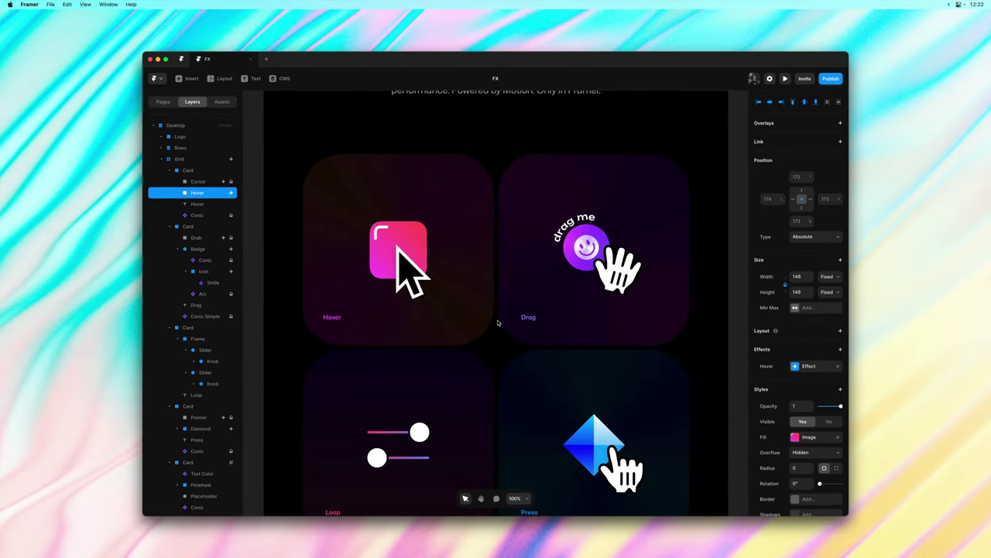
pyautogui.scroll(-5, 498, 323)
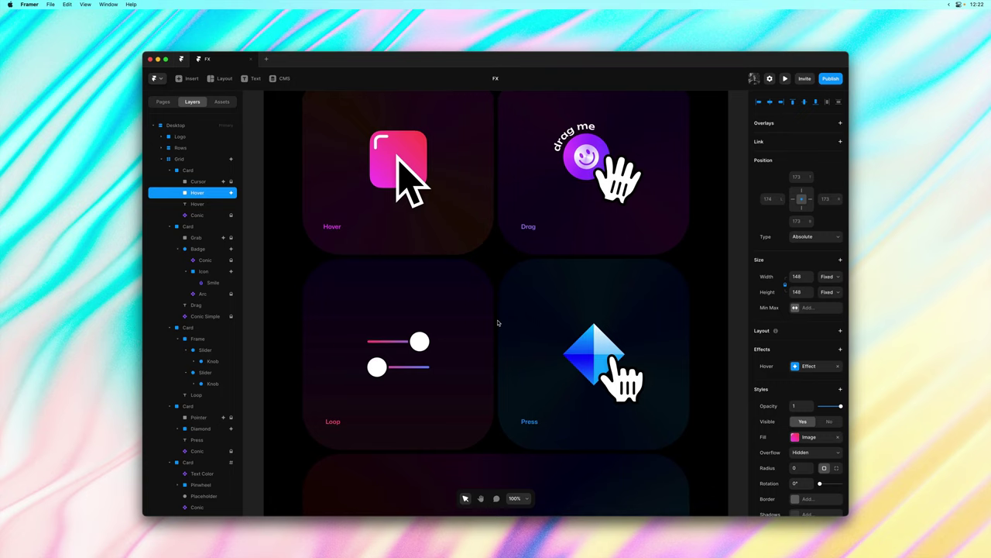
pyautogui.scroll(-2, 498, 323)
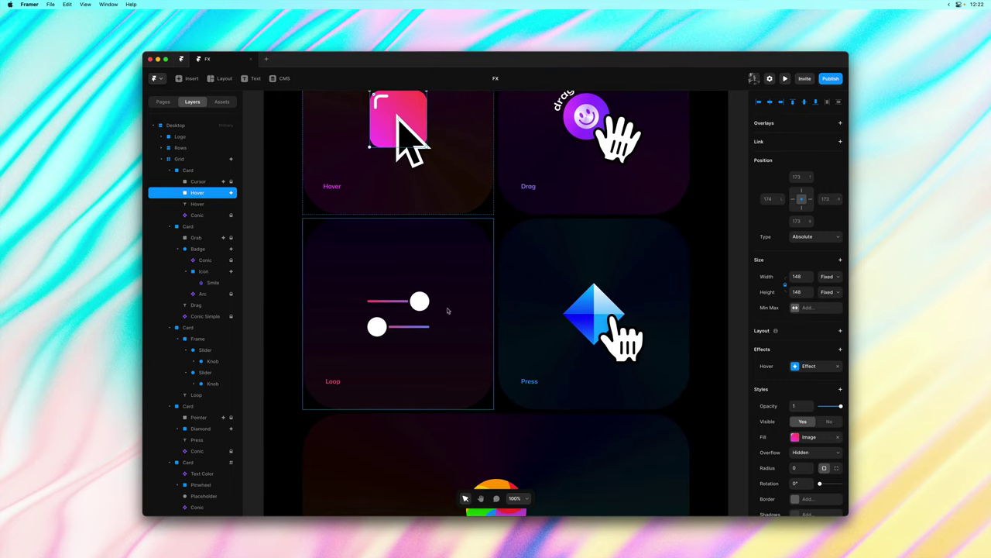
pyautogui.click(422, 302)
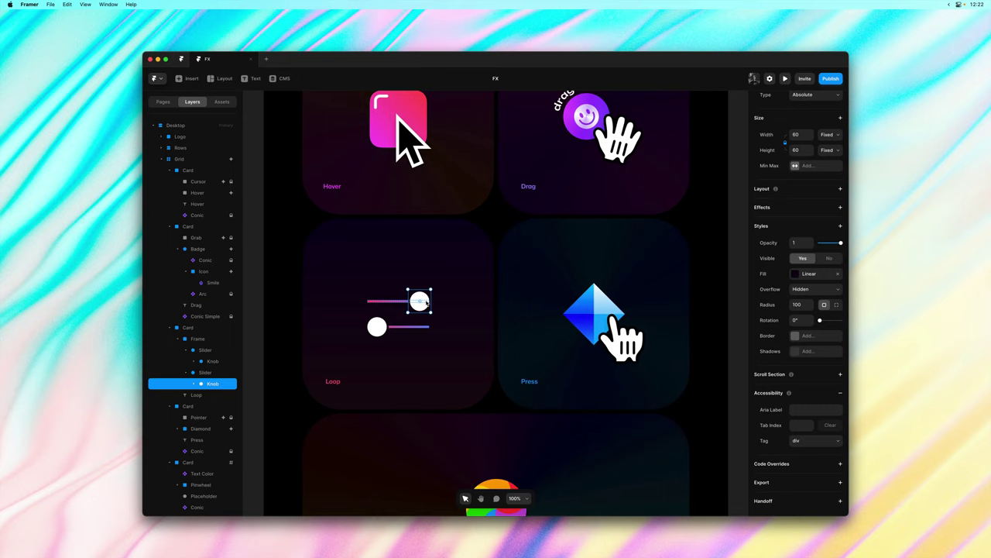
pyautogui.click(798, 208)
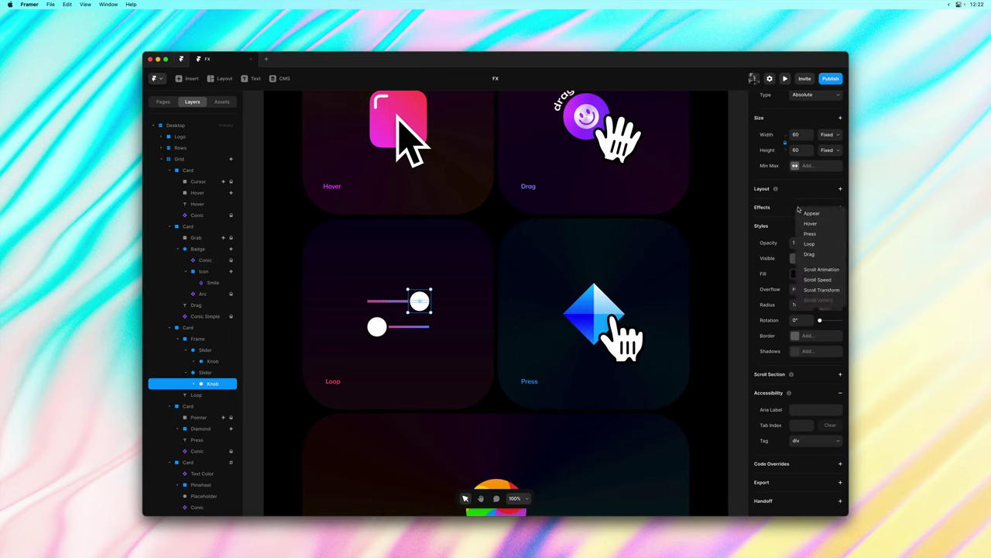
pyautogui.click(805, 244)
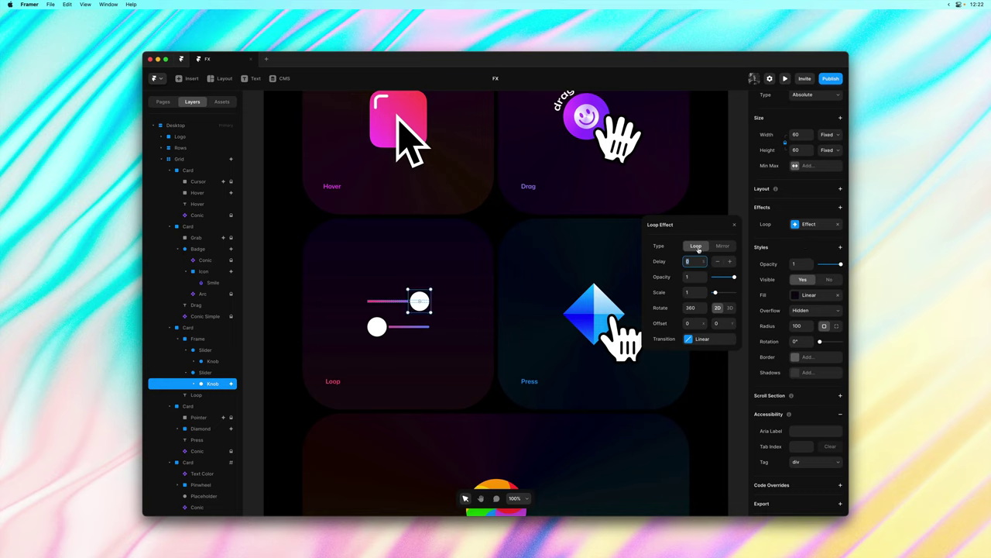
# Set the upper knob's Loop effect to rotate 0 with a horizontal offset of -110, and close its settings.
pyautogui.click(698, 307)
pyautogui.moveTo(704, 323); pyautogui.dragTo(705, 364)
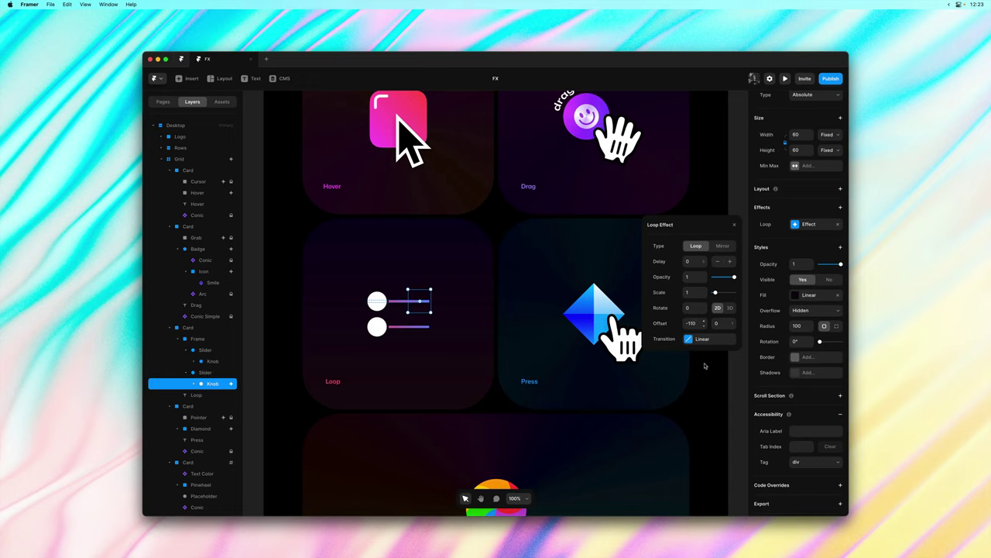
pyautogui.hotkey('shift', '2')
pyautogui.click(734, 224)
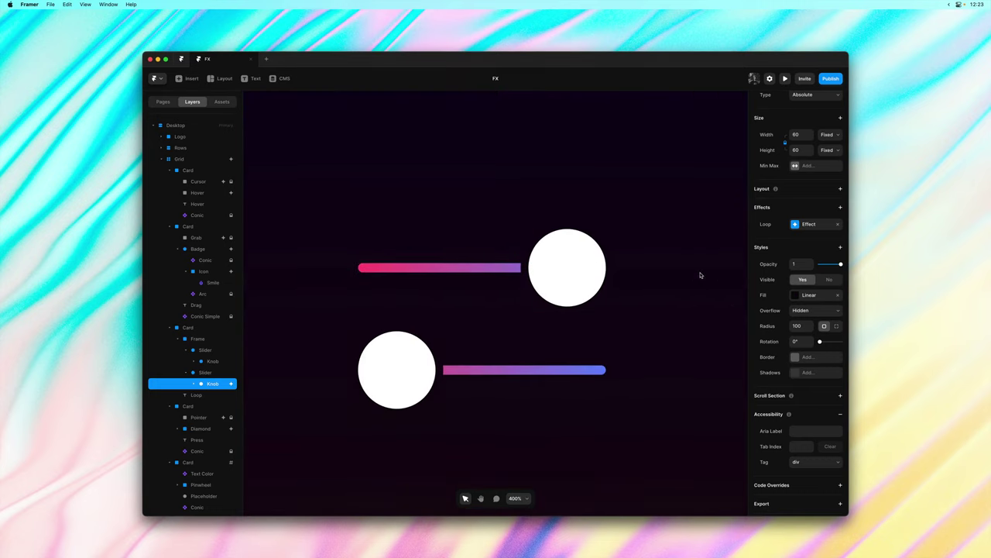
# Add a Loop effect to the lower slider's knob, set it to rotate 0 with a horizontal offset of 110, and close its settings.
pyautogui.click(419, 355)
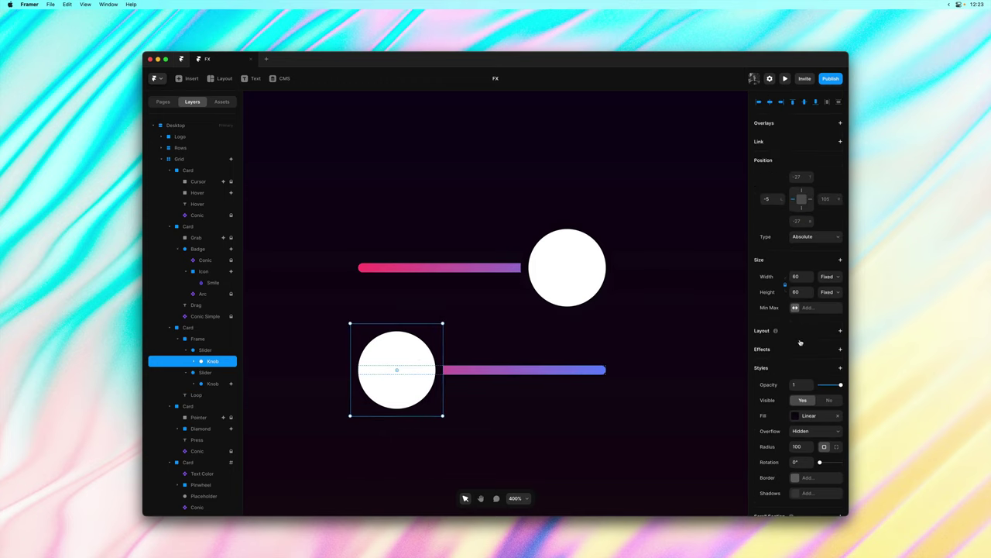
pyautogui.click(799, 350)
pyautogui.click(806, 383)
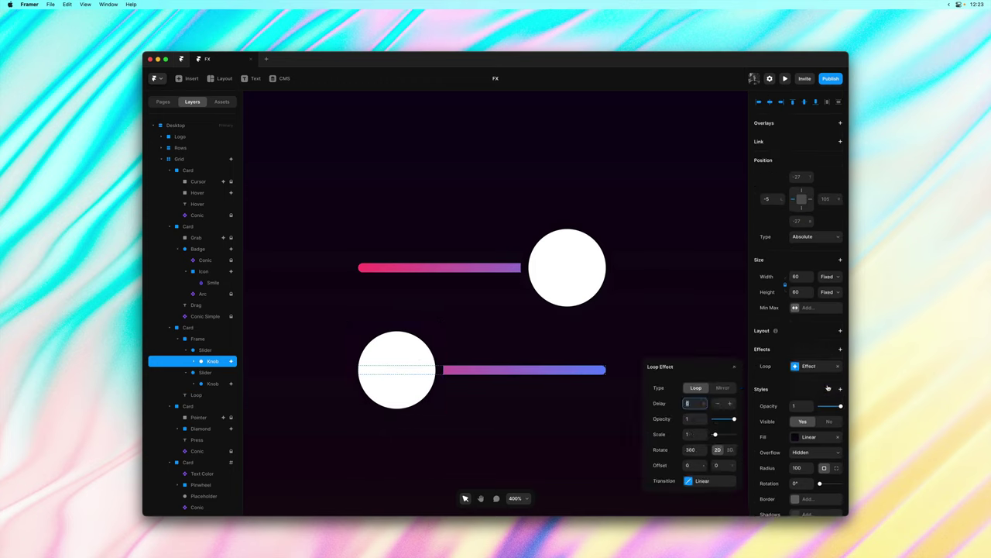
pyautogui.click(693, 450)
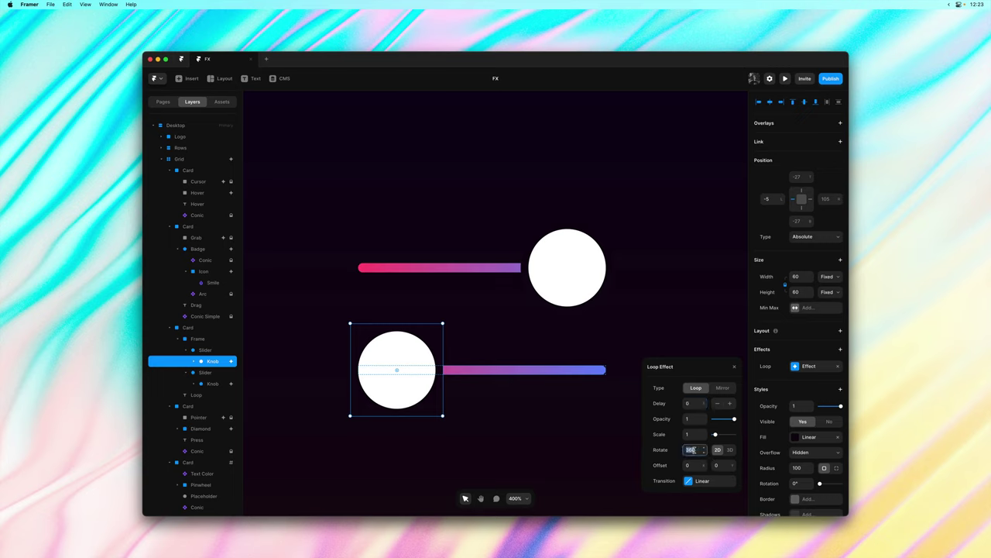
pyautogui.moveTo(704, 468); pyautogui.dragTo(708, 423)
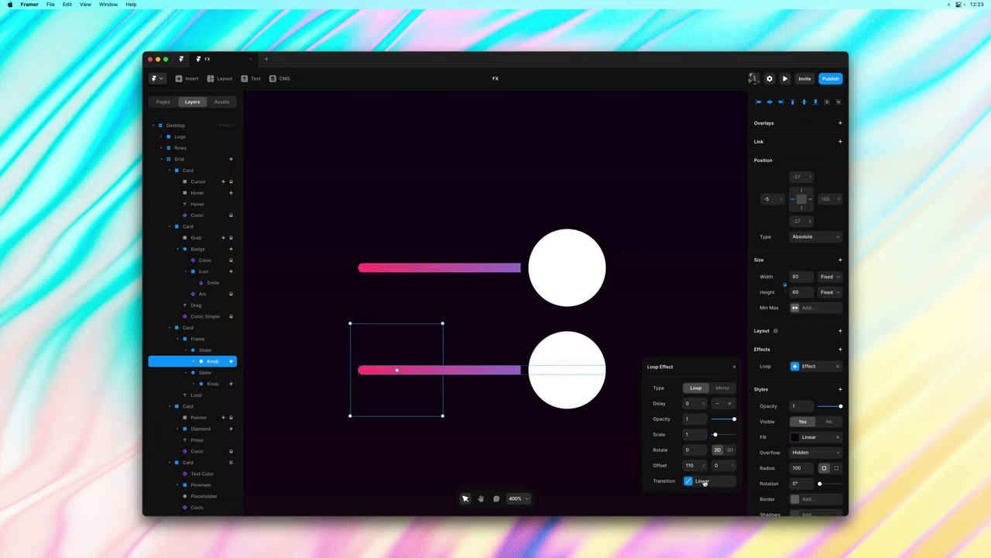
pyautogui.click(686, 337)
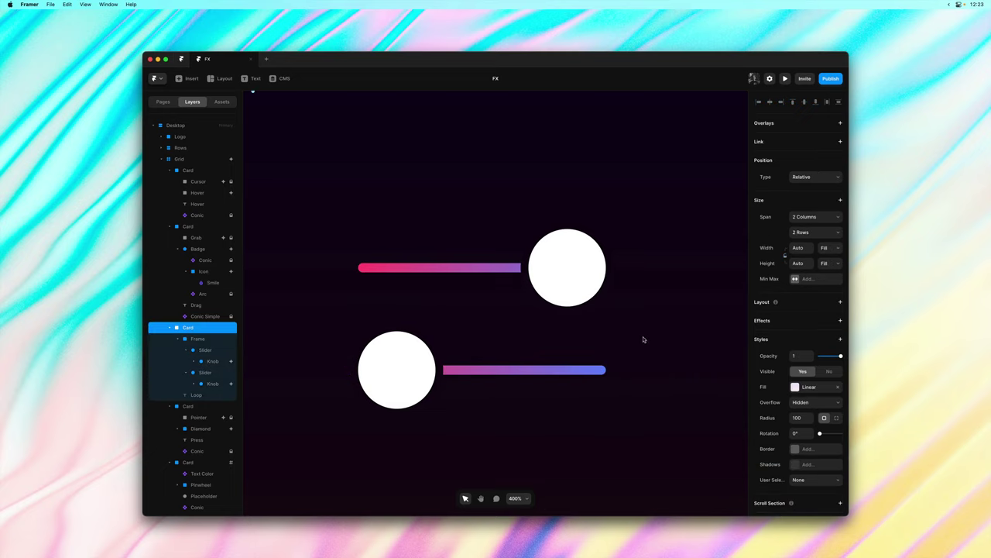
# Preview the page down to the Loop card to check the moving slider knobs, and return to the canvas.
pyautogui.press('super+minus')
pyautogui.press('super+p')
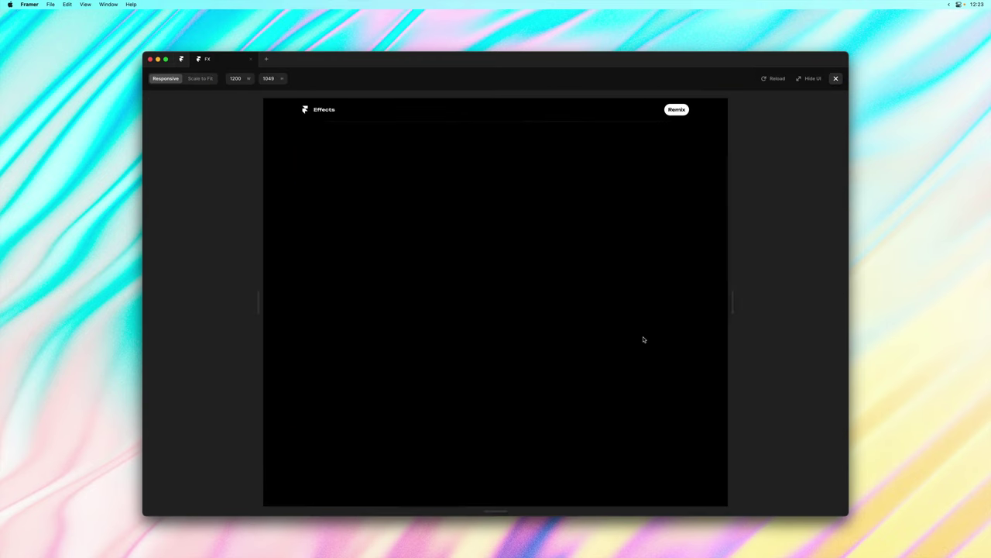
pyautogui.scroll(-5, 577, 365)
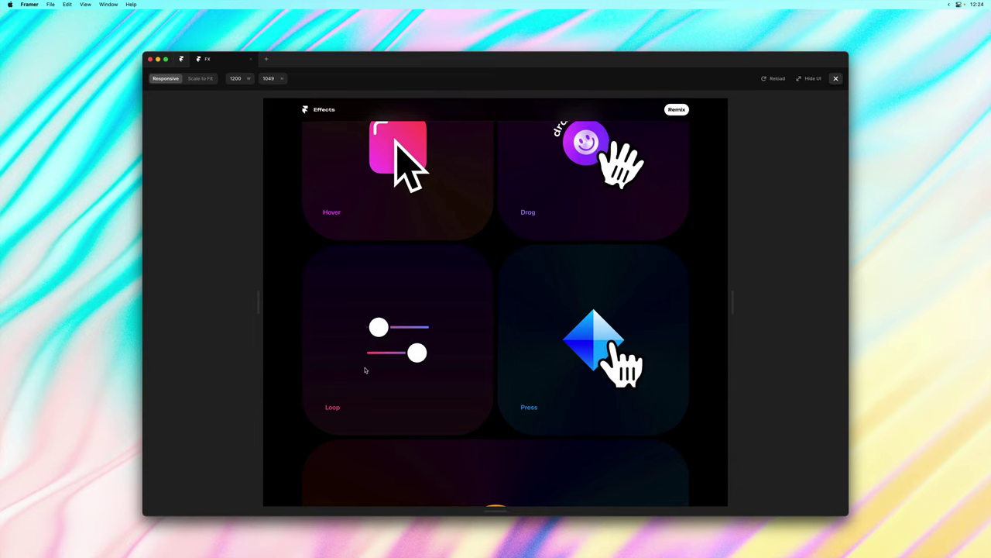
pyautogui.click(836, 78)
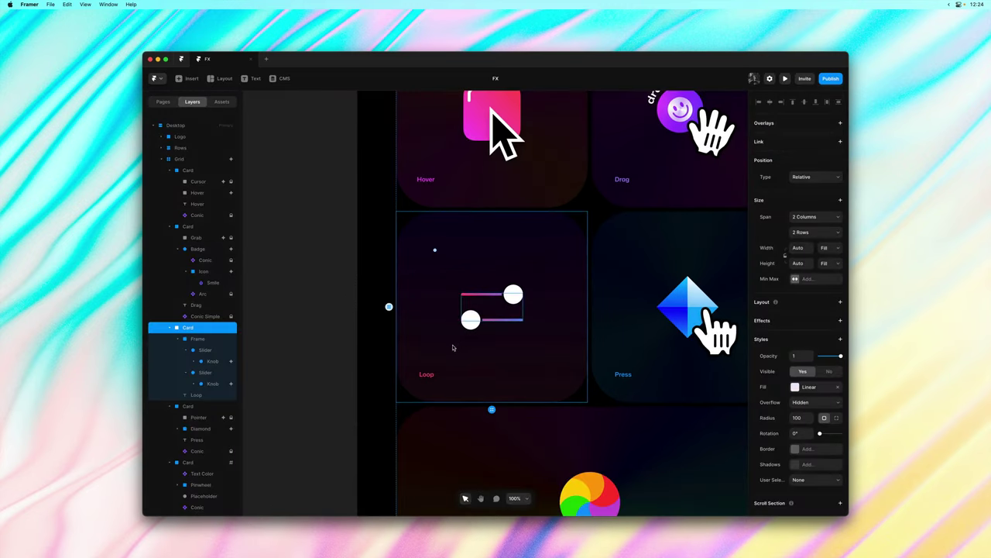
# Change the Loop effect type to Mirror for both the upper and lower slider knobs.
pyautogui.click(513, 294)
pyautogui.click(809, 225)
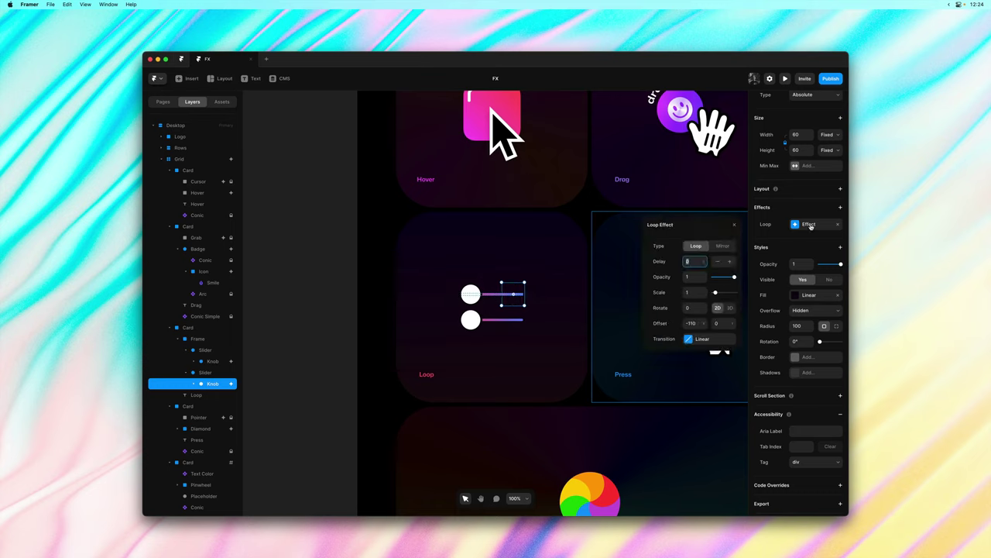
pyautogui.click(725, 246)
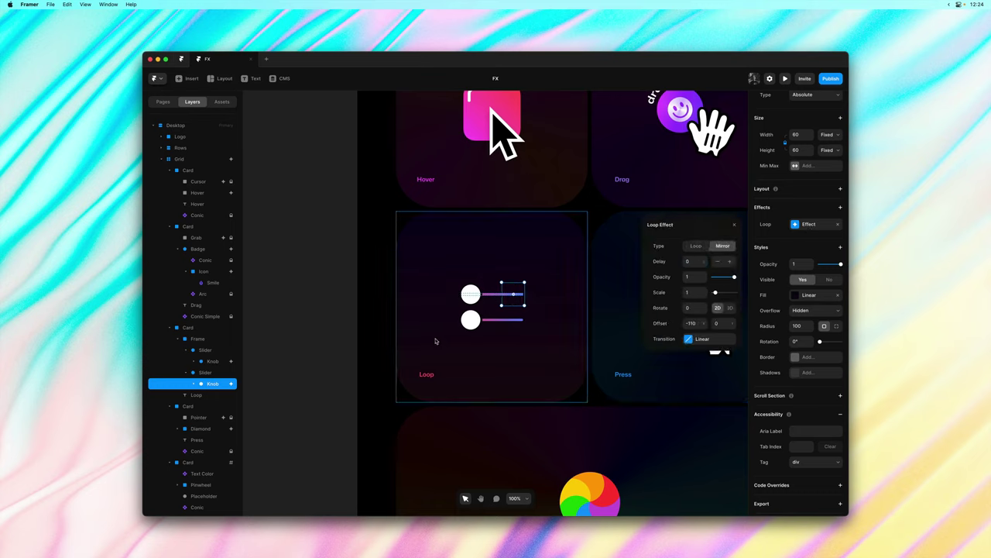
pyautogui.click(470, 320)
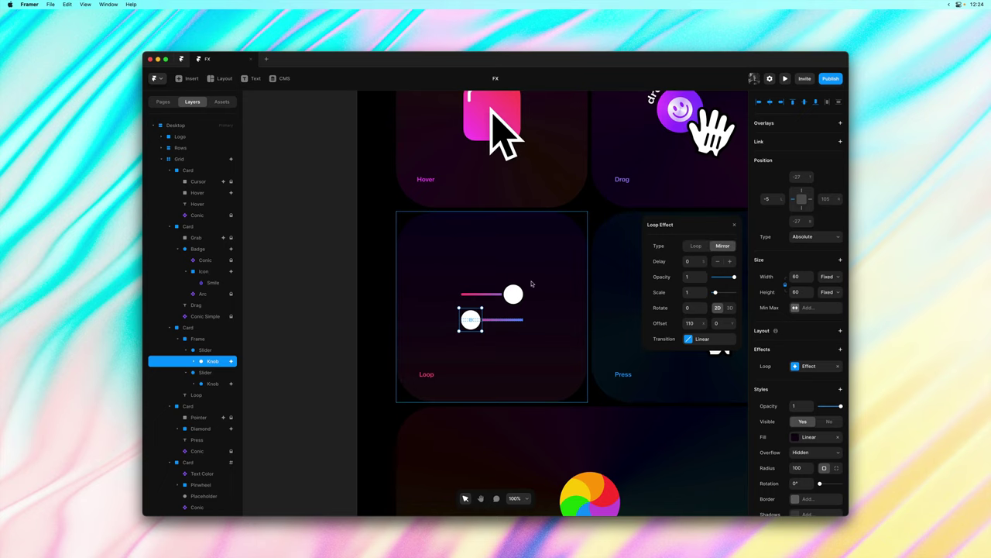
# Preview the mirrored knob animation in the Loop card and return to the canvas.
pyautogui.press('super+p')
pyautogui.scroll(-10, 394, 370)
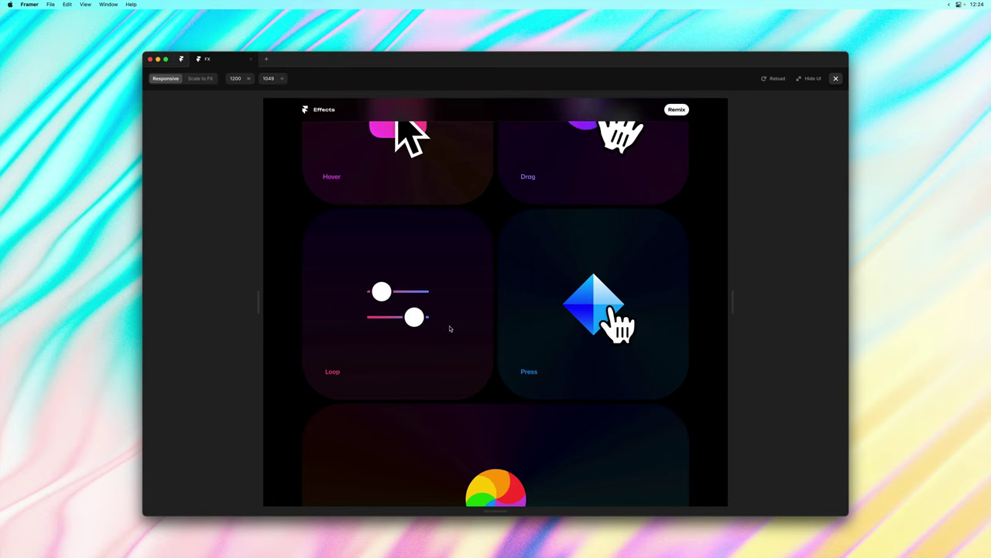
pyautogui.press('Escape')
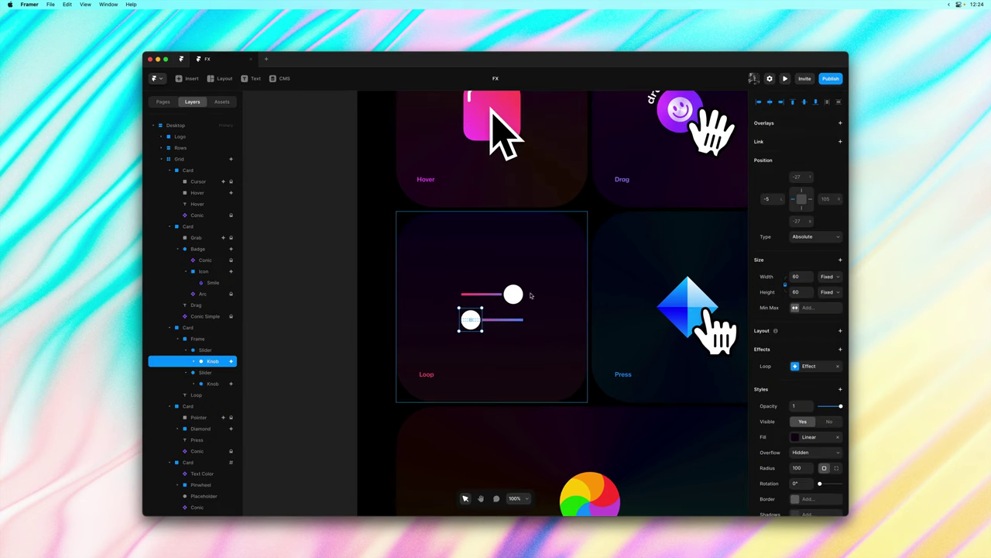
# Give the upper knob's Loop effect a Spring transition with stiffness 400 and damping 30.
pyautogui.click(809, 224)
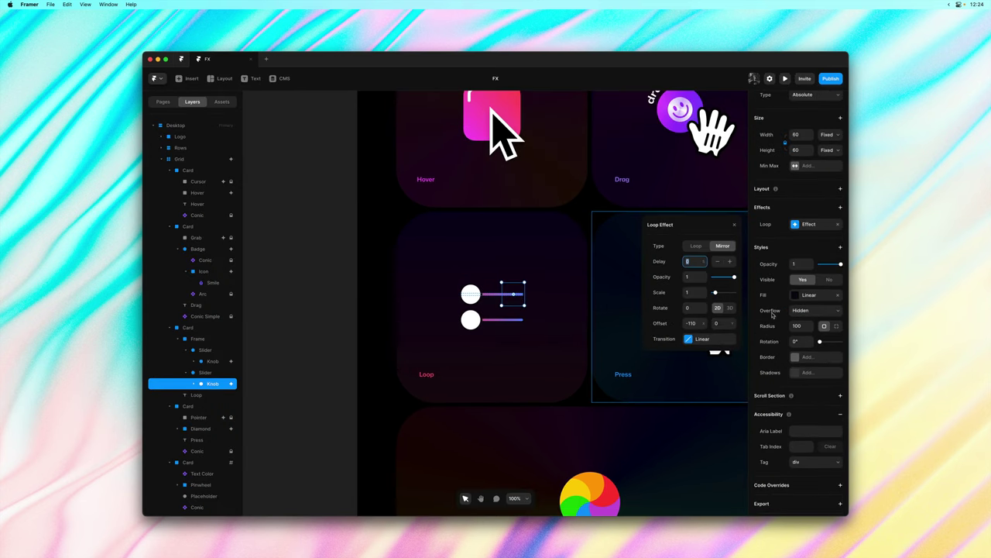
pyautogui.click(706, 339)
pyautogui.click(724, 245)
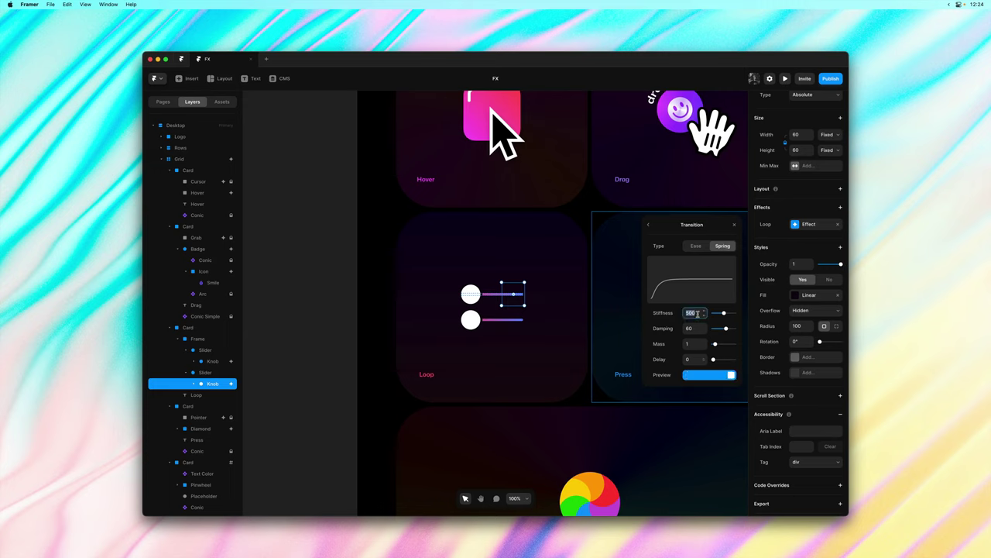
pyautogui.write('400')
pyautogui.press('Tab')
pyautogui.write('30')
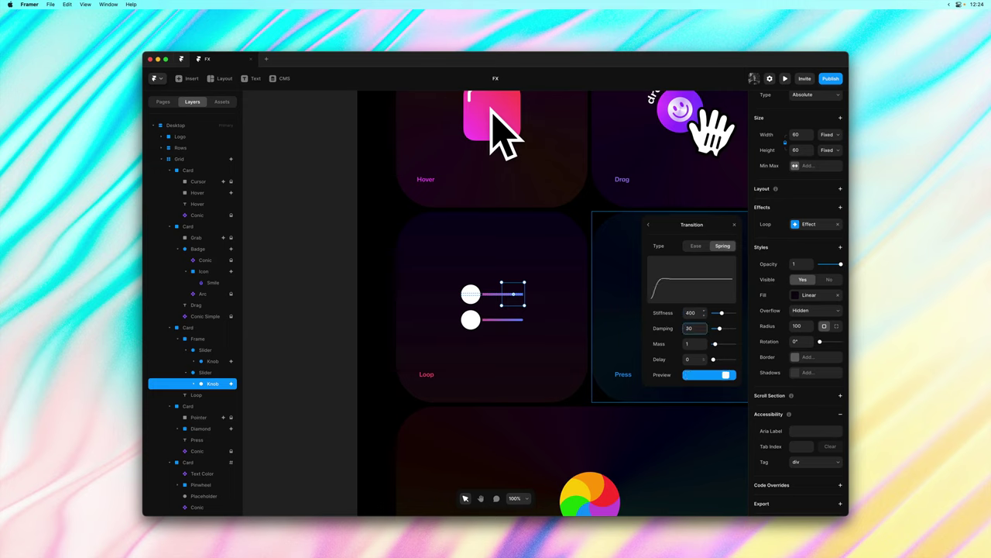
pyautogui.click(650, 223)
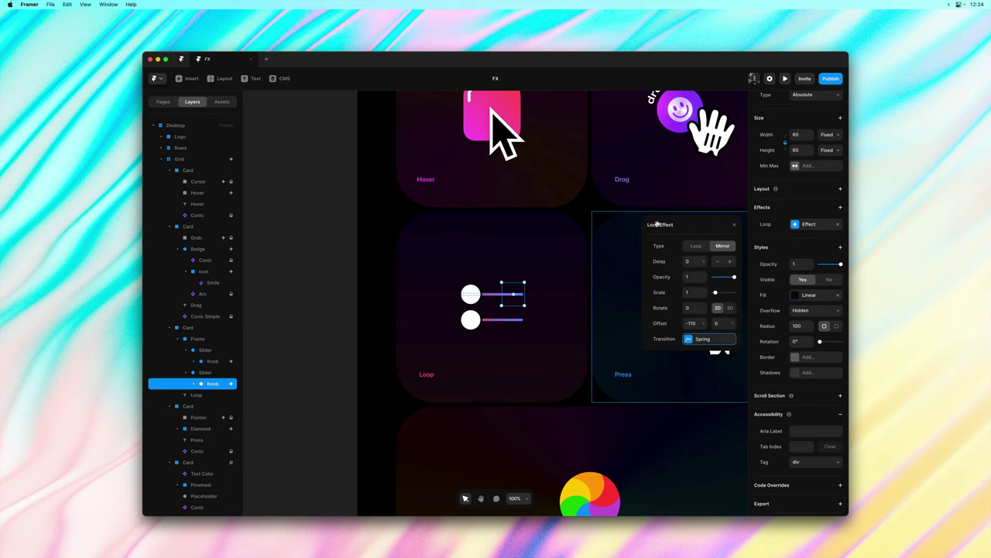
# Give the lower knob's Loop effect a Spring transition with stiffness 400 and damping 30.
pyautogui.click(470, 319)
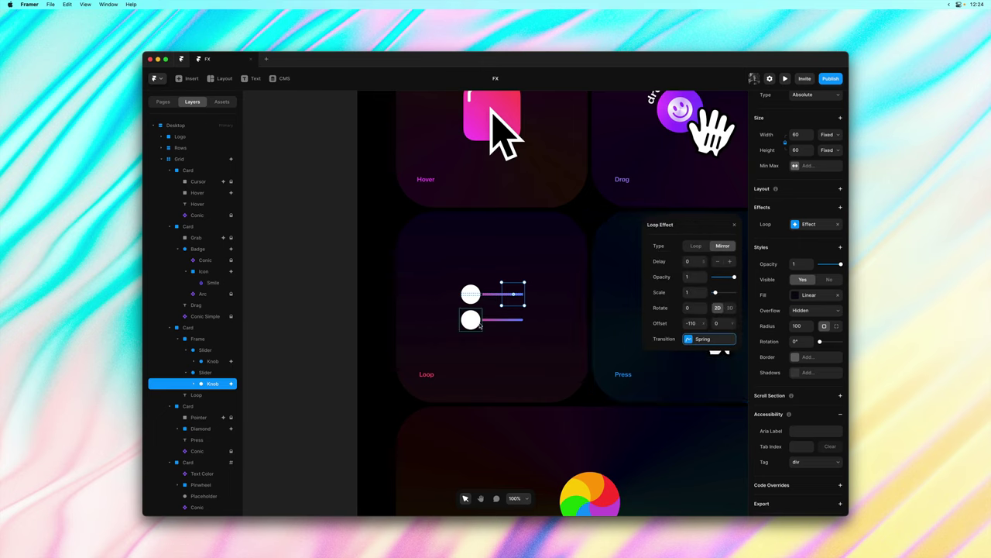
pyautogui.click(709, 338)
pyautogui.click(723, 246)
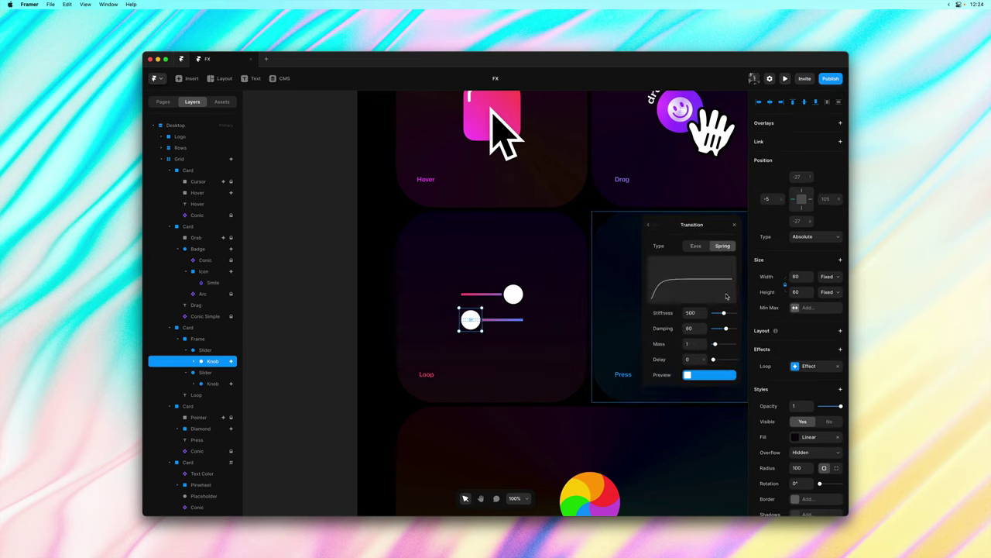
pyautogui.click(690, 312)
pyautogui.write('400')
pyautogui.press('Tab')
pyautogui.write('30')
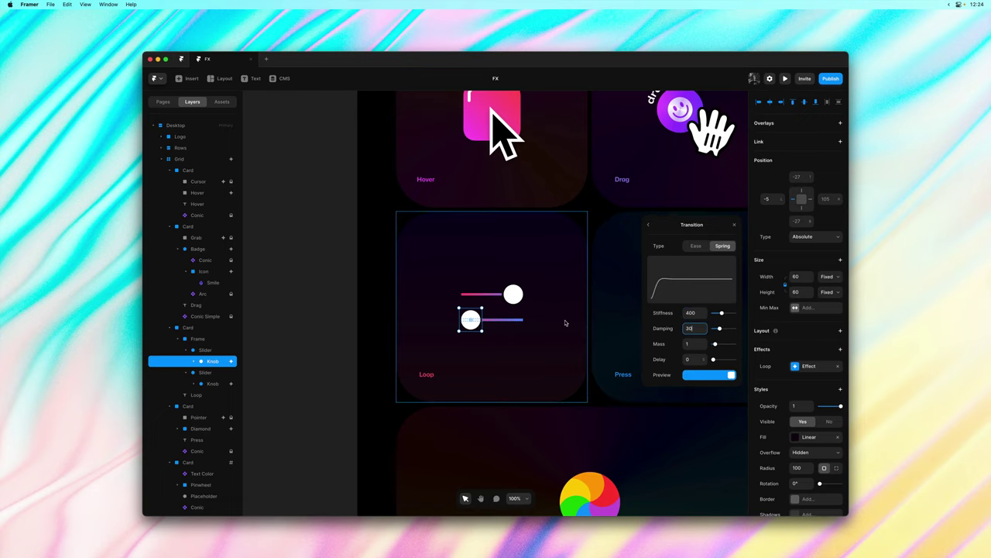
# Preview the Spring motion of the knobs in the Loop card and return to the canvas.
pyautogui.press('super+p')
pyautogui.scroll(-5, 559, 325)
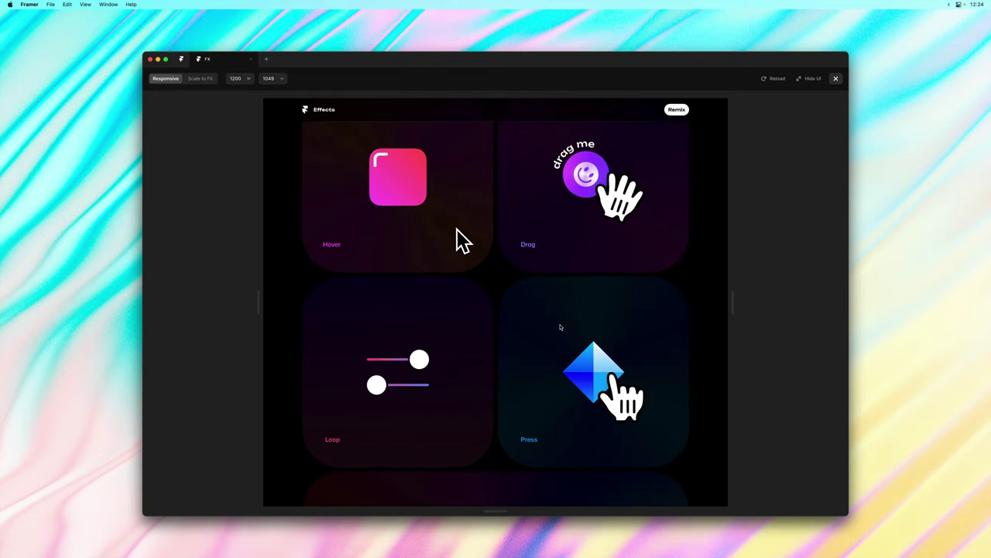
pyautogui.press('Escape')
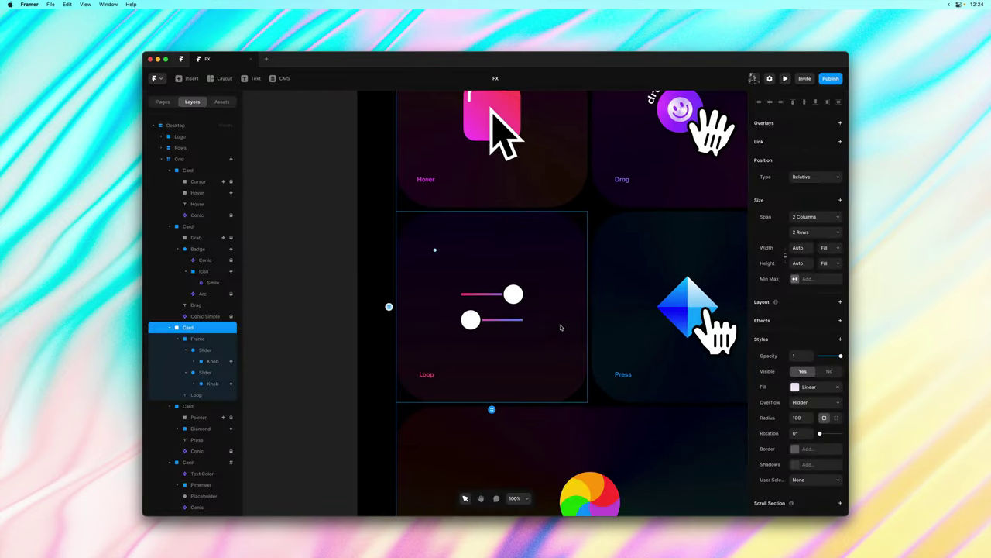
# Set the Spring stiffness of the Loop transition to 200 for both slider knobs and close the effect settings.
pyautogui.click(514, 294)
pyautogui.click(805, 224)
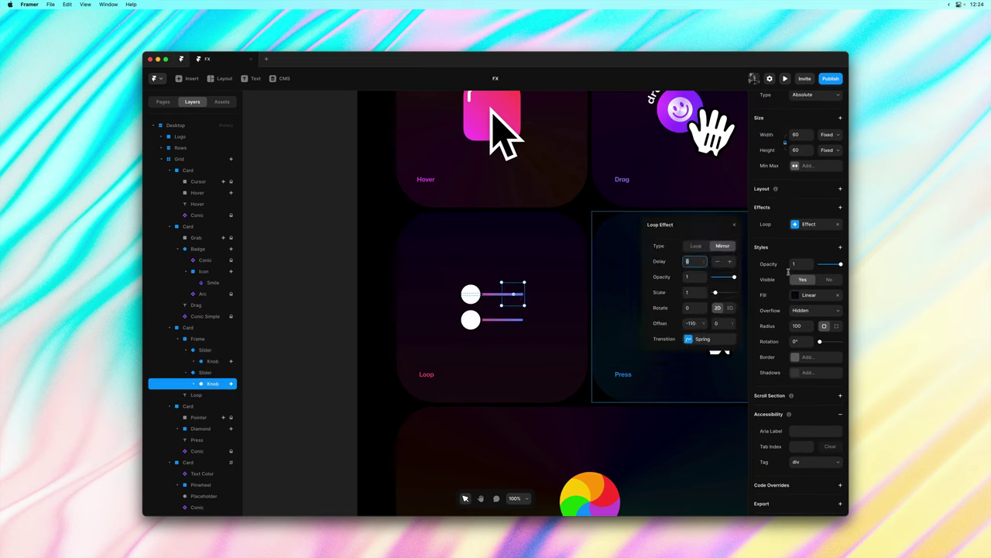
pyautogui.click(704, 340)
pyautogui.write('200')
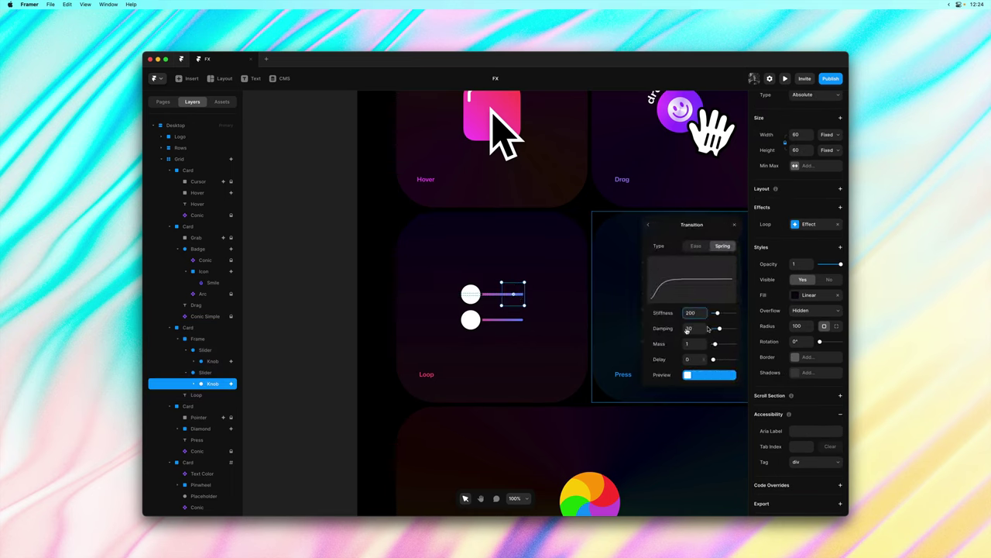
pyautogui.press('Tab')
pyautogui.write('200')
pyautogui.press('Escape')
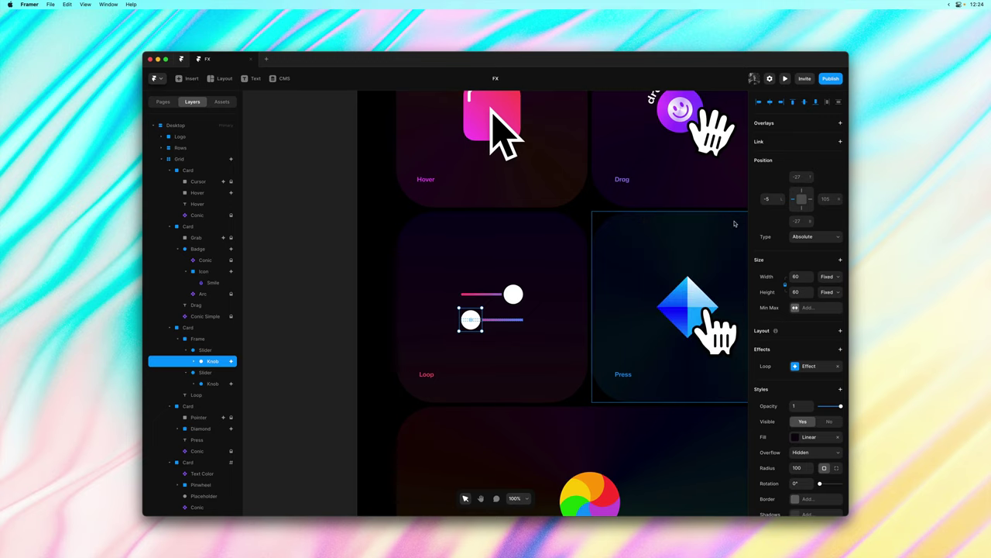
# Preview the page down to the Loop card to check the softer Spring motion, and return to the canvas.
pyautogui.click(531, 273)
pyautogui.press('super+p')
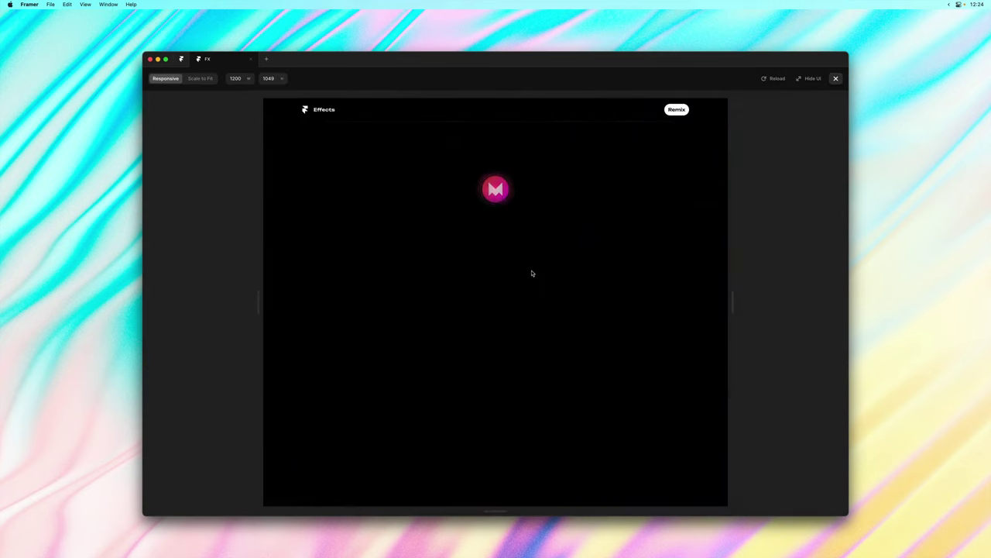
pyautogui.scroll(-5, 531, 272)
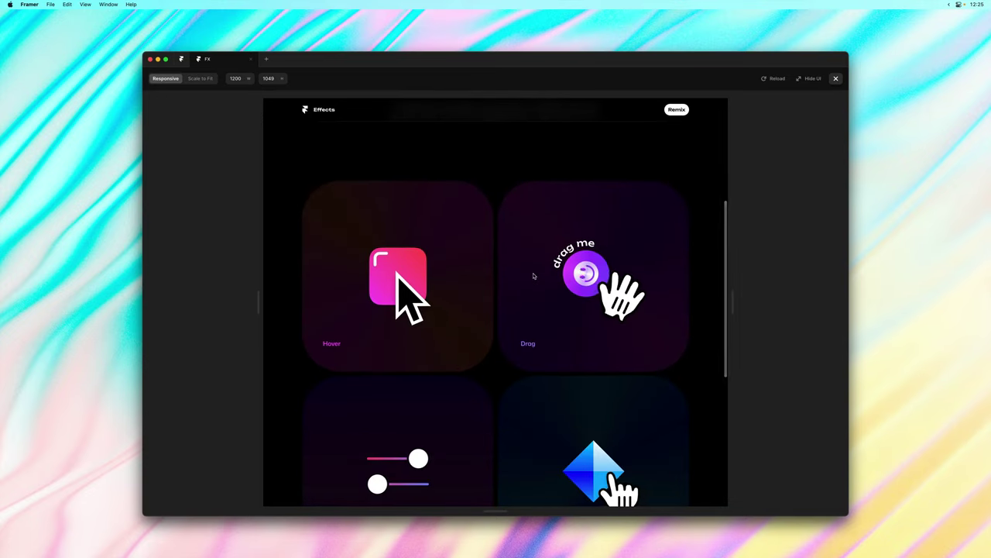
pyautogui.scroll(-2, 533, 276)
pyautogui.scroll(-1, 533, 275)
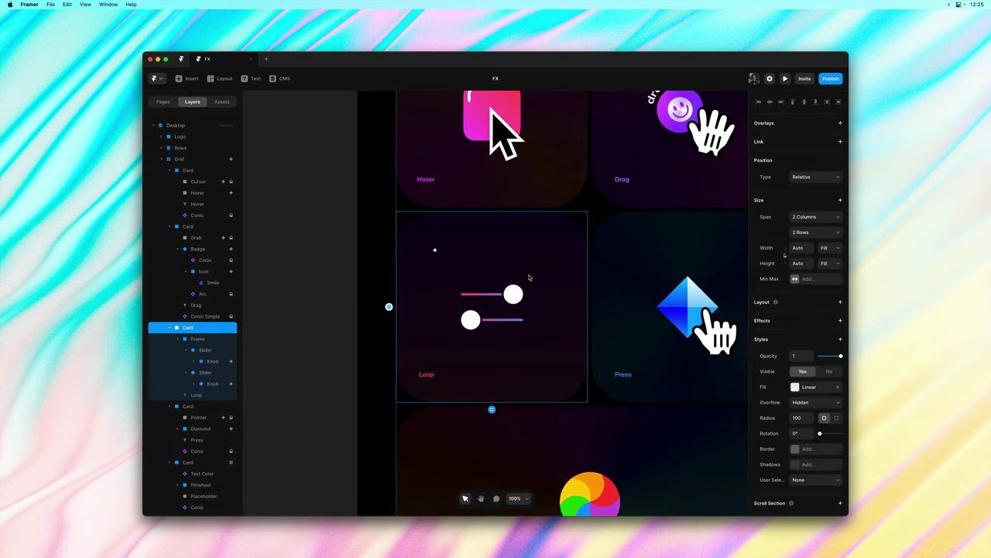
pyautogui.press('Escape')
# Set the Loop effect delay of both slider knobs to 0.5.
pyautogui.scroll(-2, 769, 240)
pyautogui.click(815, 224)
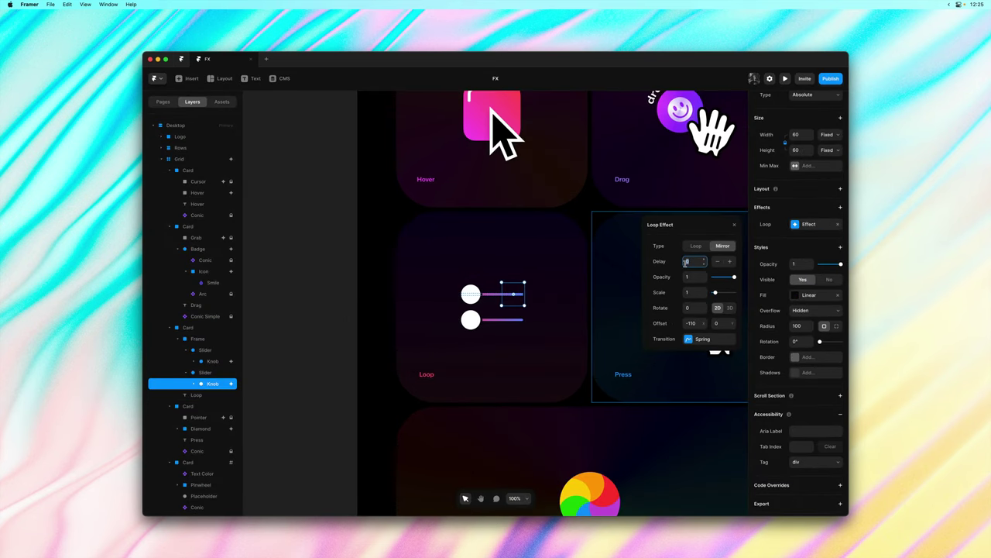
pyautogui.click(471, 319)
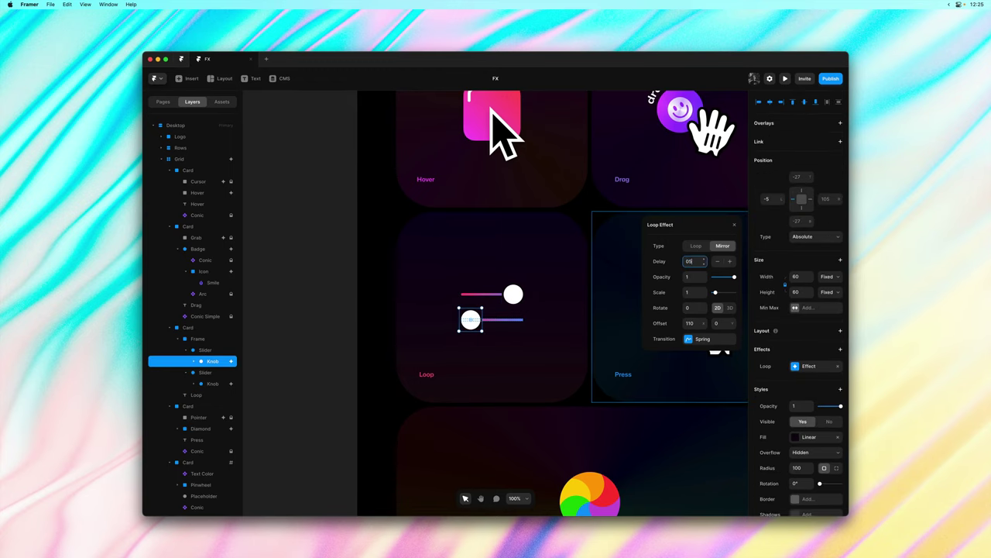
# Preview the delayed knob animation in the Loop card and return to the canvas.
pyautogui.press('super+p')
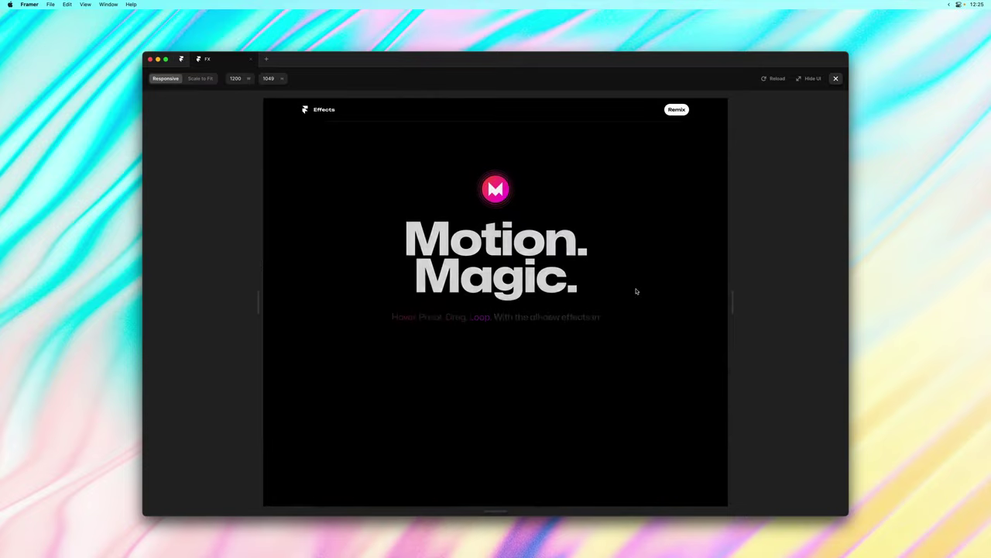
pyautogui.scroll(-10, 635, 287)
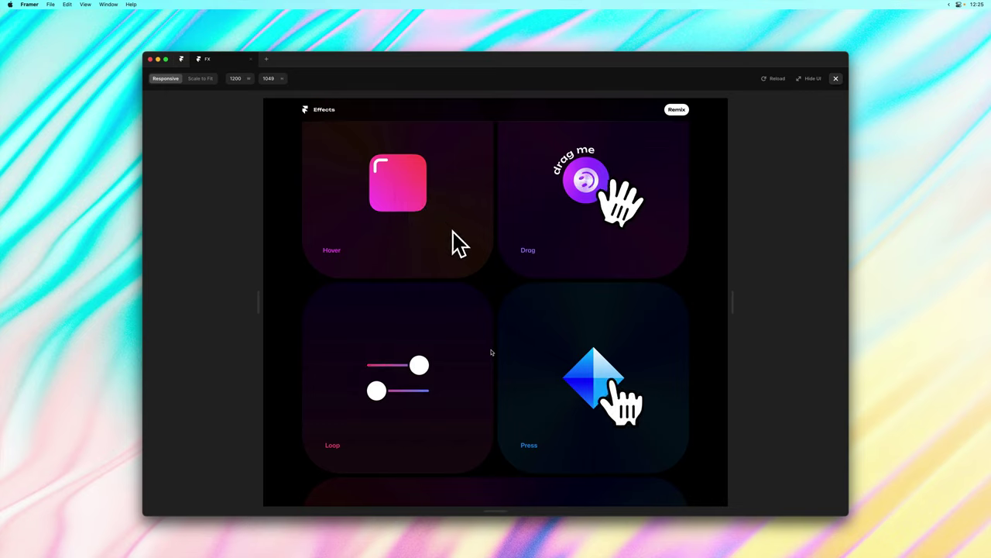
pyautogui.press('Escape')
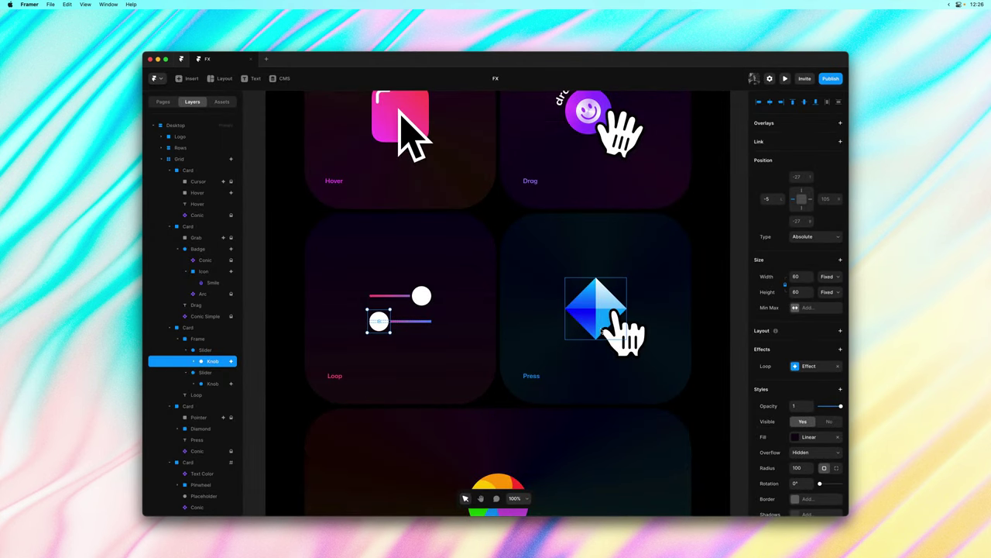
# Add a Press effect to the diamond in the Press card.
pyautogui.click(598, 318)
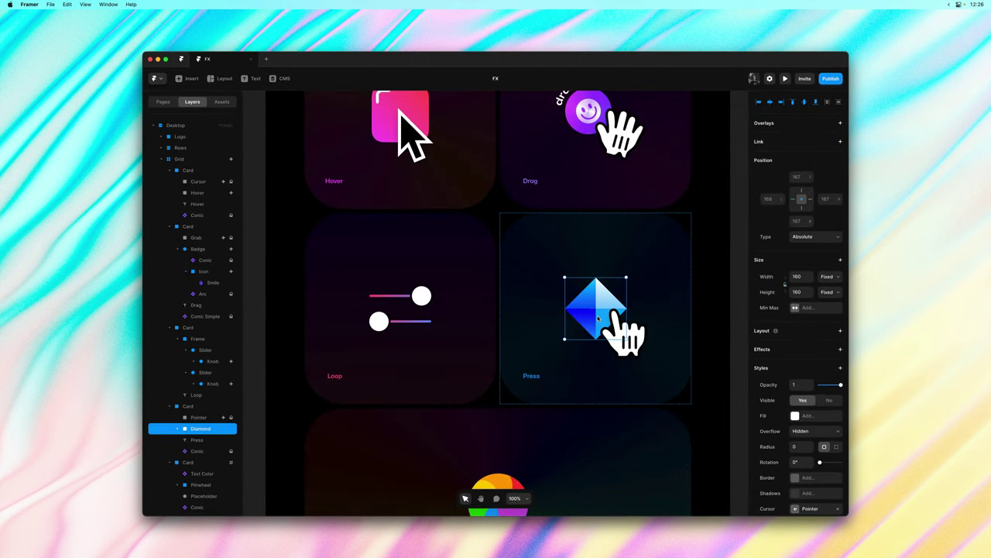
pyautogui.click(782, 352)
pyautogui.click(798, 371)
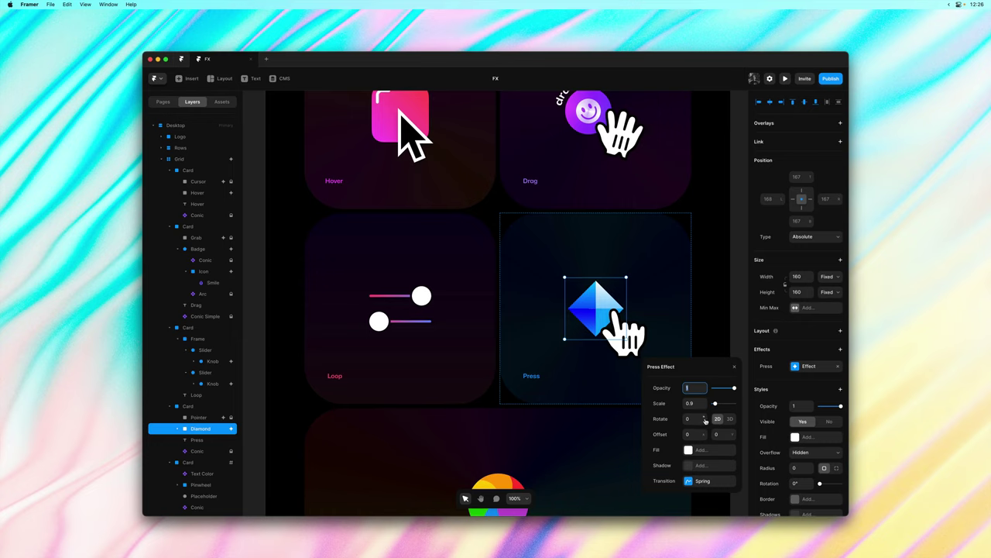
# Set the diamond's Press effect rotation to -90 and adjust the Mass of its Spring transition.
pyautogui.moveTo(705, 421); pyautogui.dragTo(725, 454)
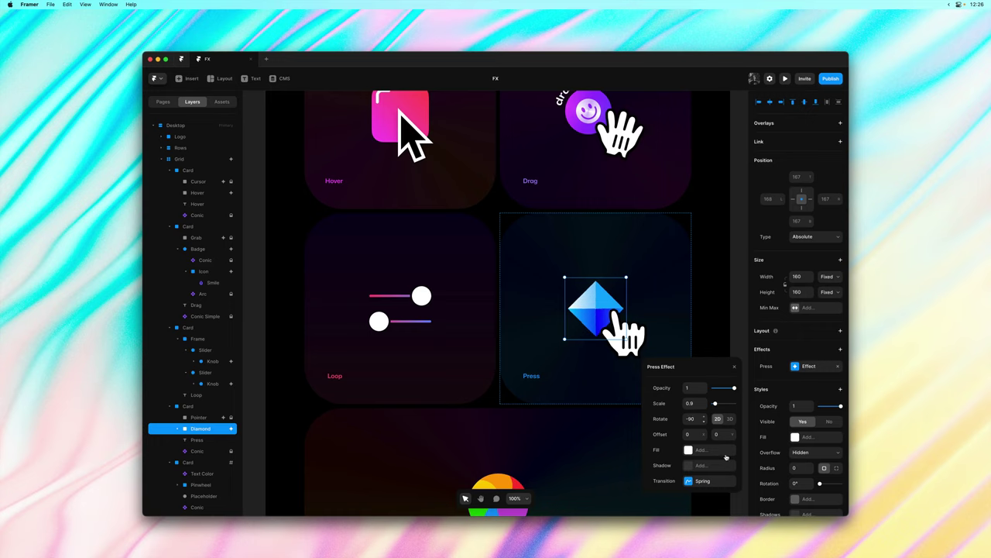
pyautogui.click(714, 481)
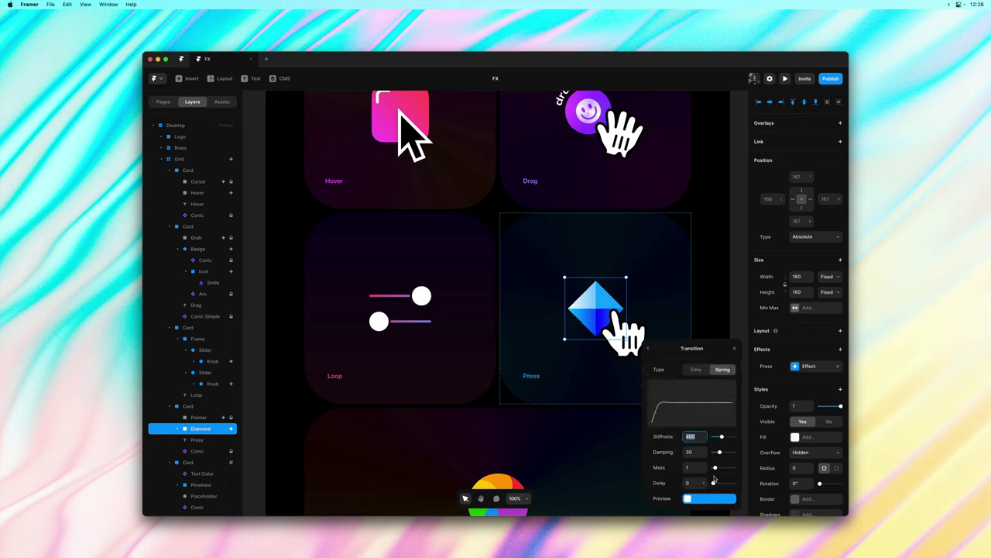
pyautogui.click(704, 466)
pyautogui.click(649, 348)
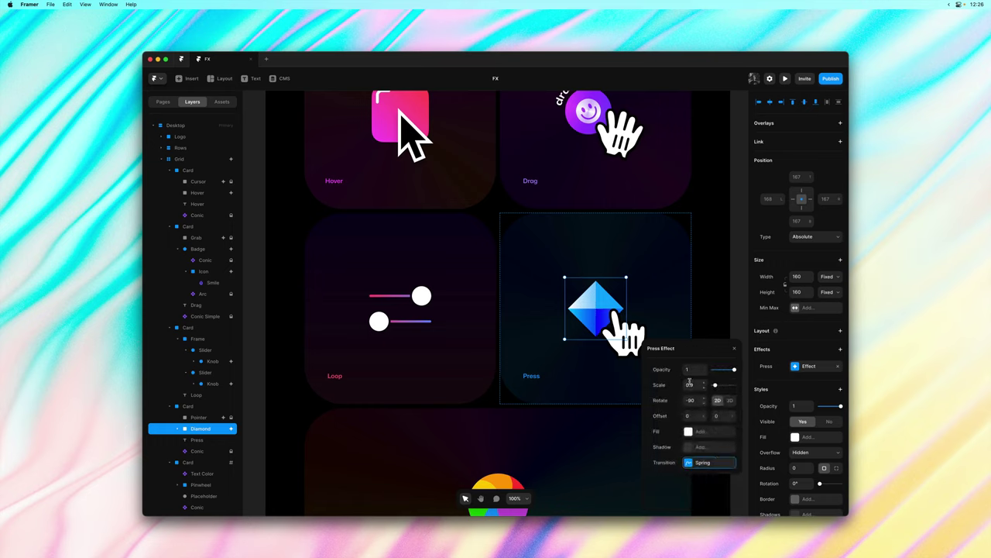
# Preview the page down to the Press card to test the diamond's press rotation, and return to the canvas.
pyautogui.press('super+p')
pyautogui.scroll(-10, 591, 329)
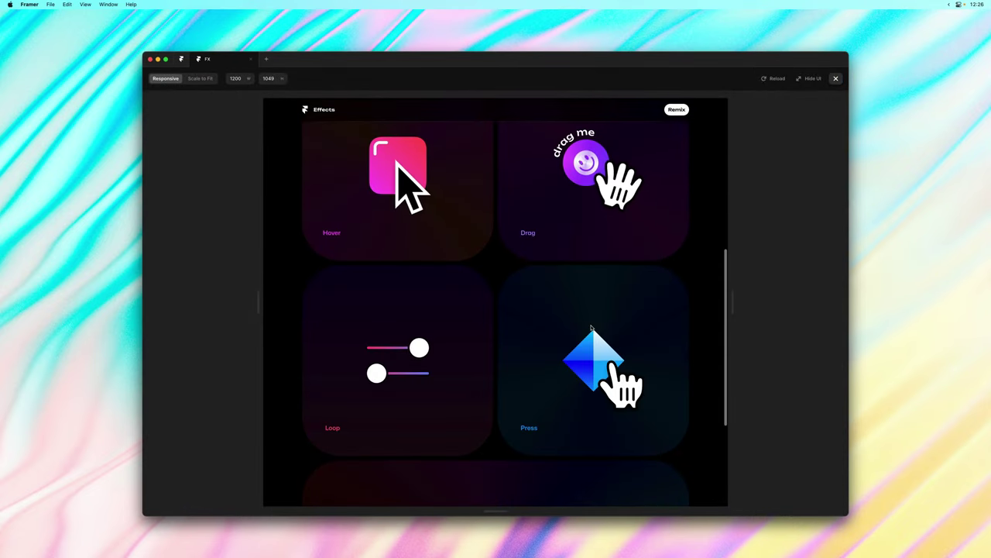
pyautogui.scroll(-1, 591, 329)
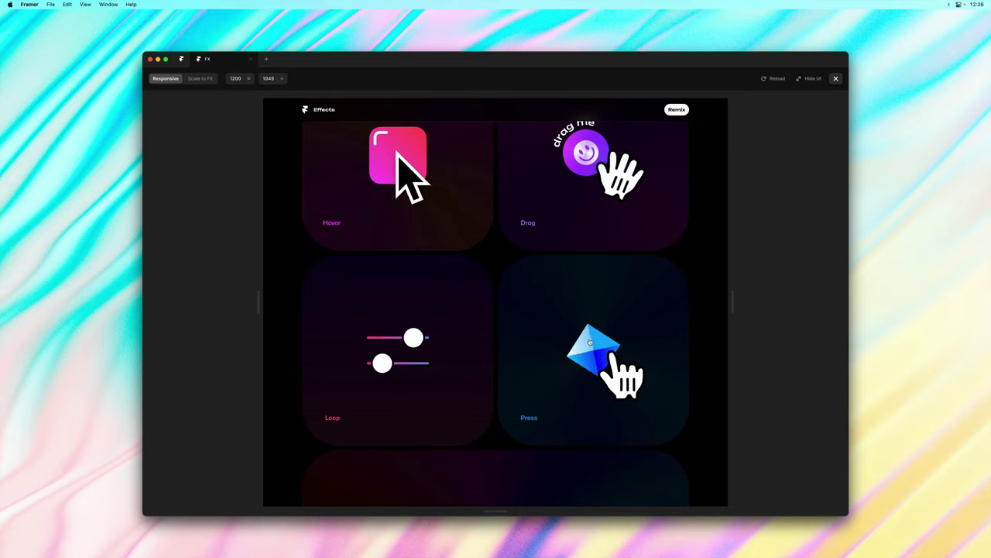
pyautogui.click(836, 78)
# Add a Hover effect and a Press effect to the pinwheel in the All FX card.
pyautogui.scroll(-3, 672, 230)
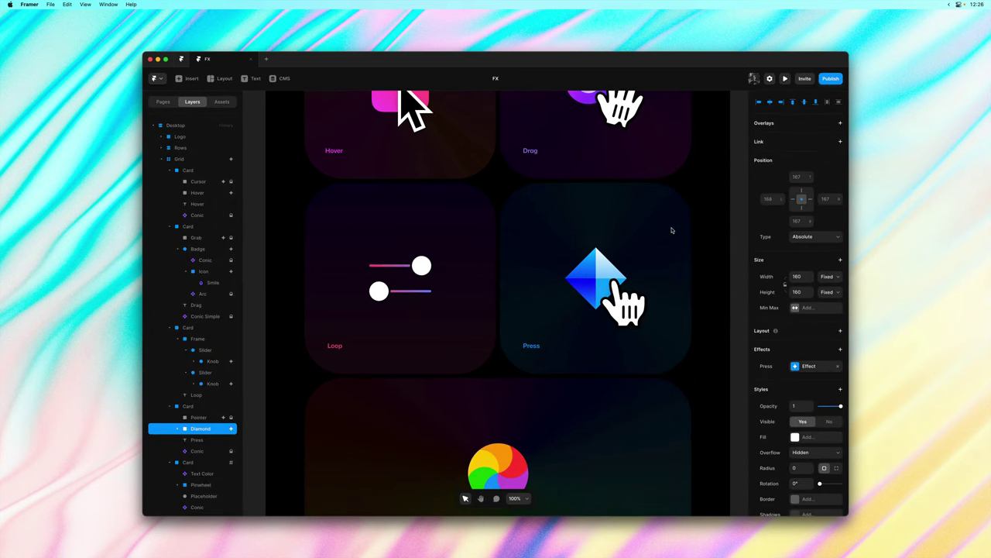
pyautogui.scroll(-3, 672, 230)
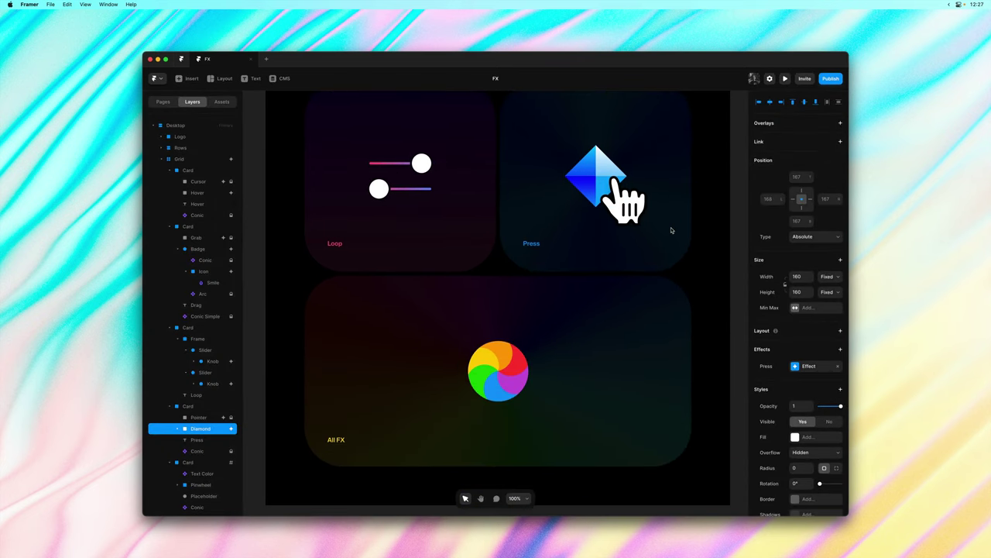
pyautogui.click(519, 305)
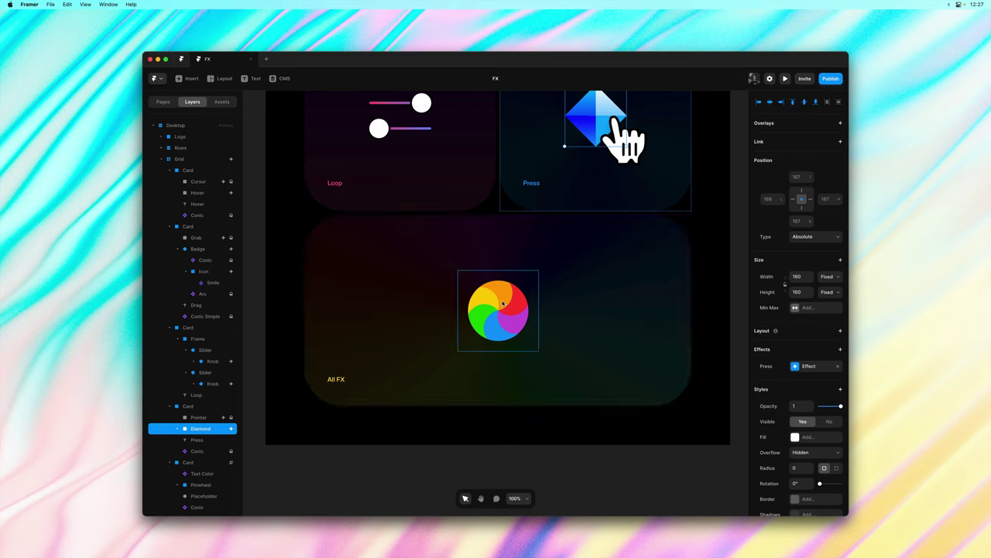
pyautogui.click(773, 350)
pyautogui.click(786, 365)
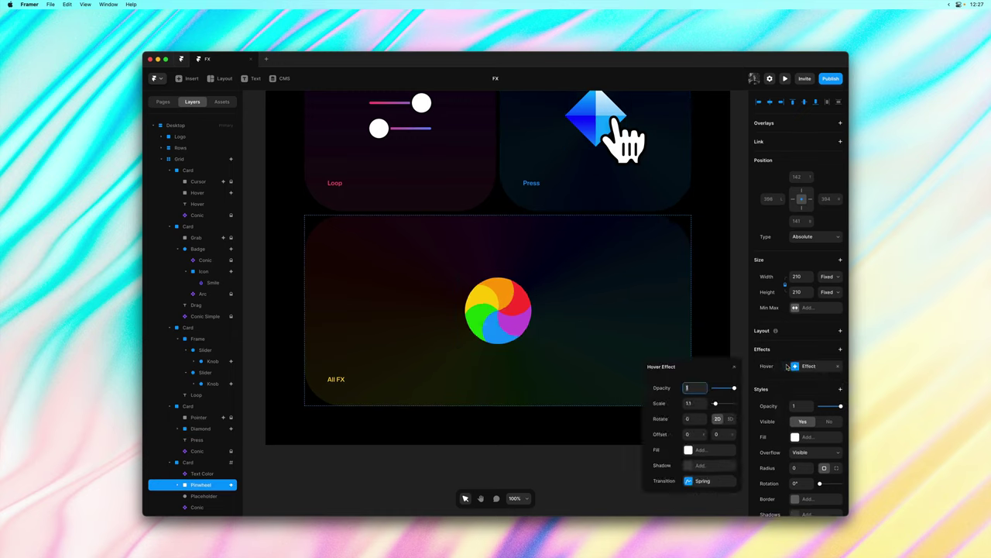
pyautogui.click(787, 356)
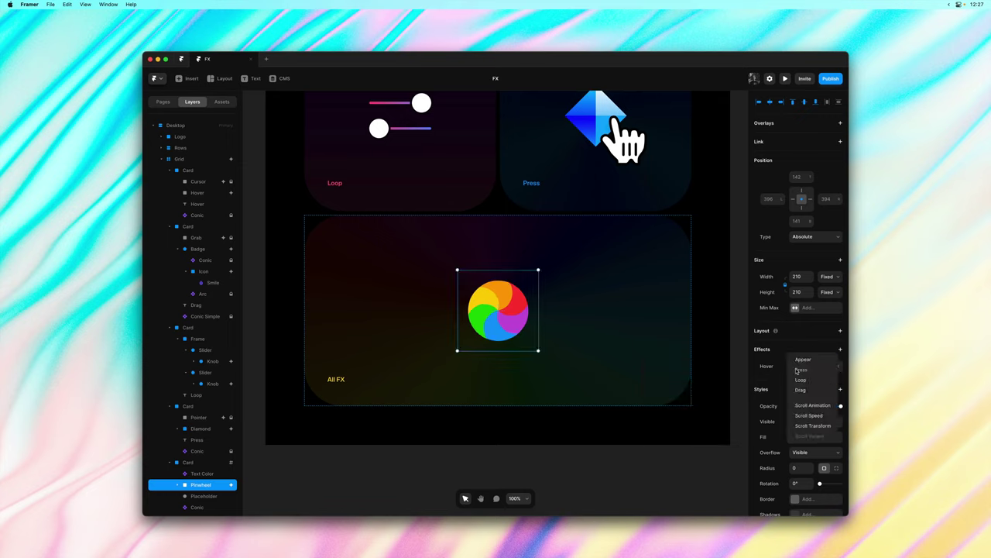
pyautogui.click(795, 370)
# Add a Loop effect to the pinwheel and adjust the Time of its Linear transition.
pyautogui.click(785, 357)
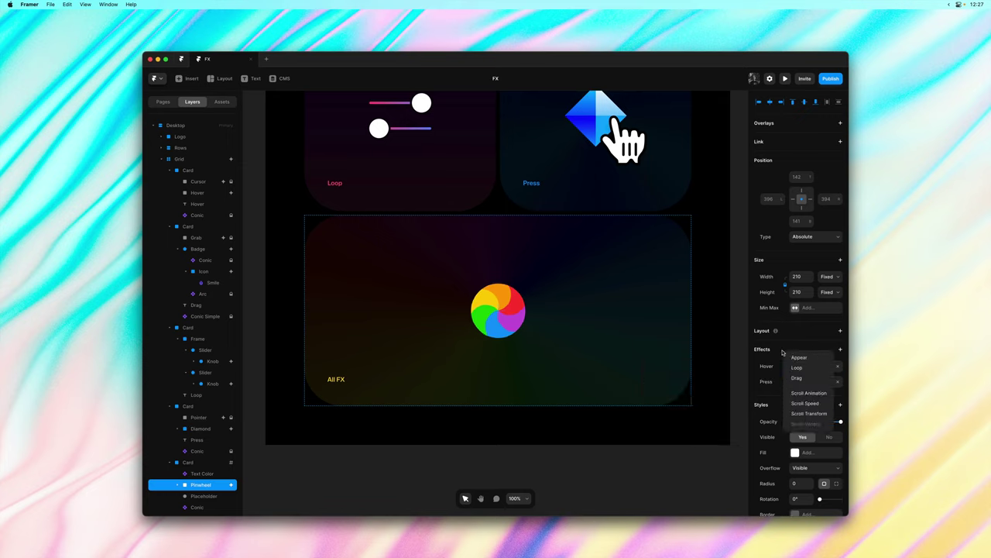
pyautogui.click(798, 374)
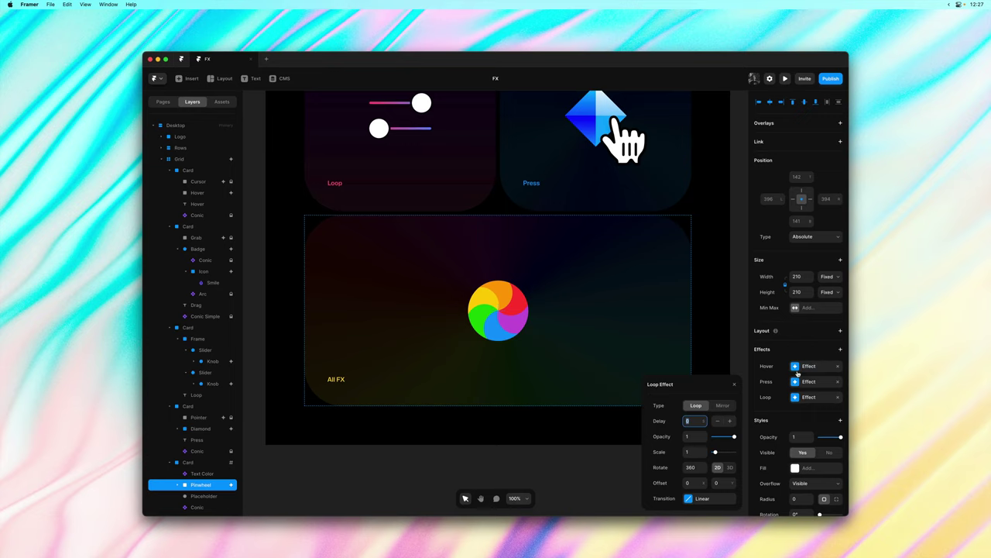
pyautogui.click(705, 495)
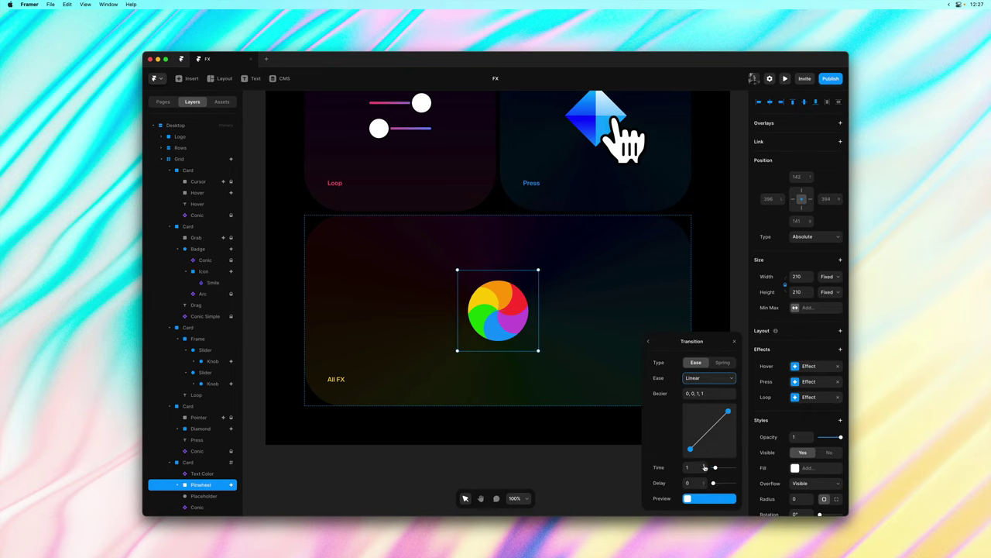
pyautogui.click(705, 467)
# Add a Drag effect to the pinwheel with Freeform set to No and the #card section as its boundary.
pyautogui.click(797, 350)
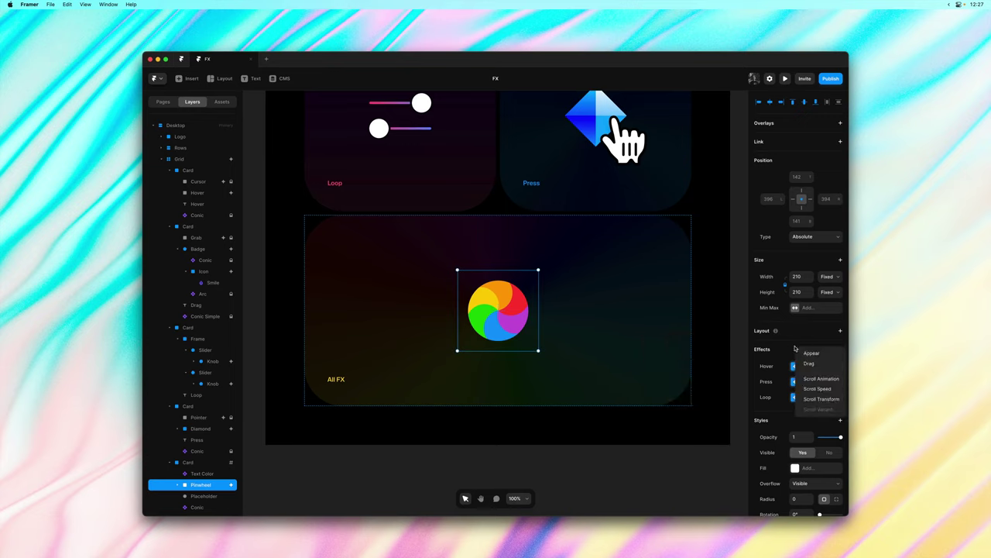
pyautogui.click(808, 364)
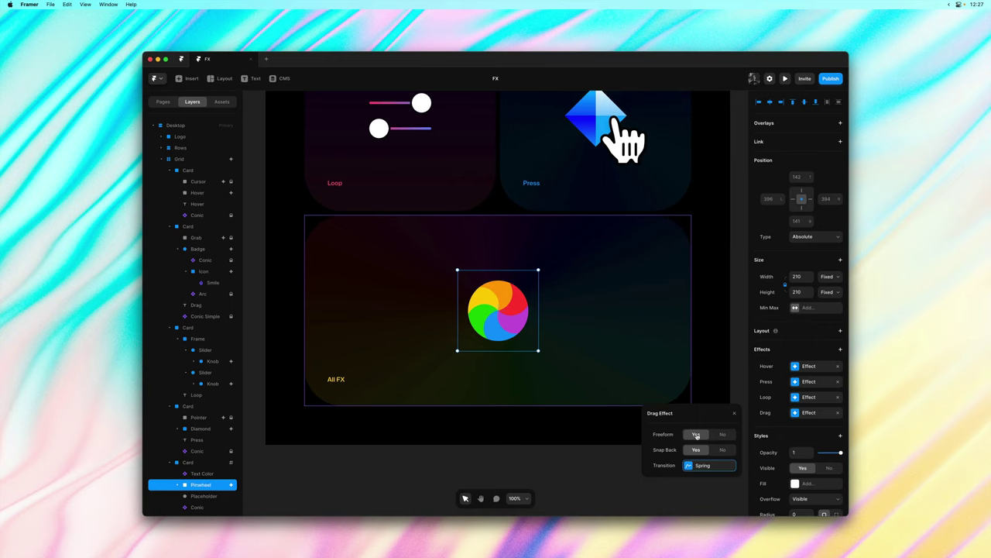
pyautogui.click(722, 435)
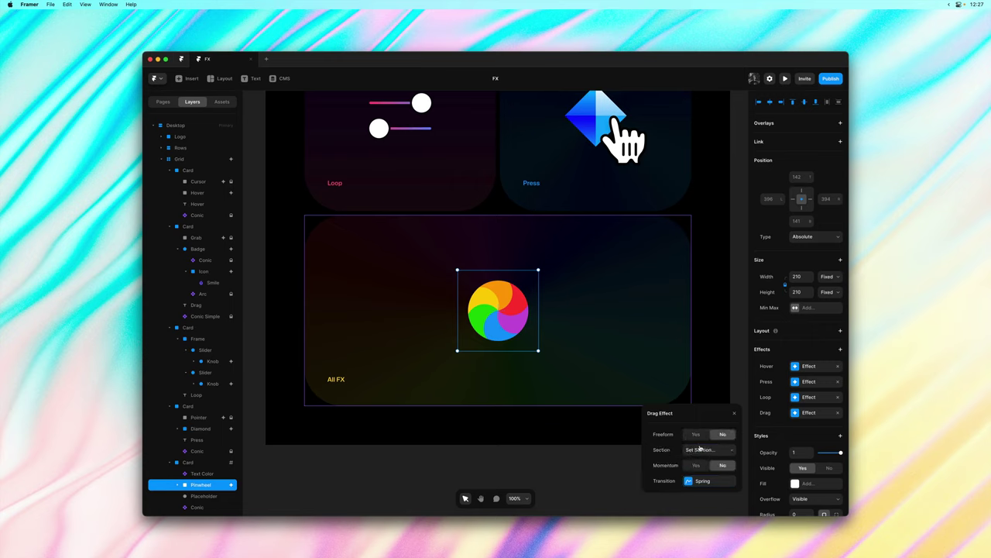
pyautogui.click(697, 450)
# Check the Scroll Section name of the All FX card, and reopen the pinwheel's Drag effect settings.
pyautogui.click(188, 463)
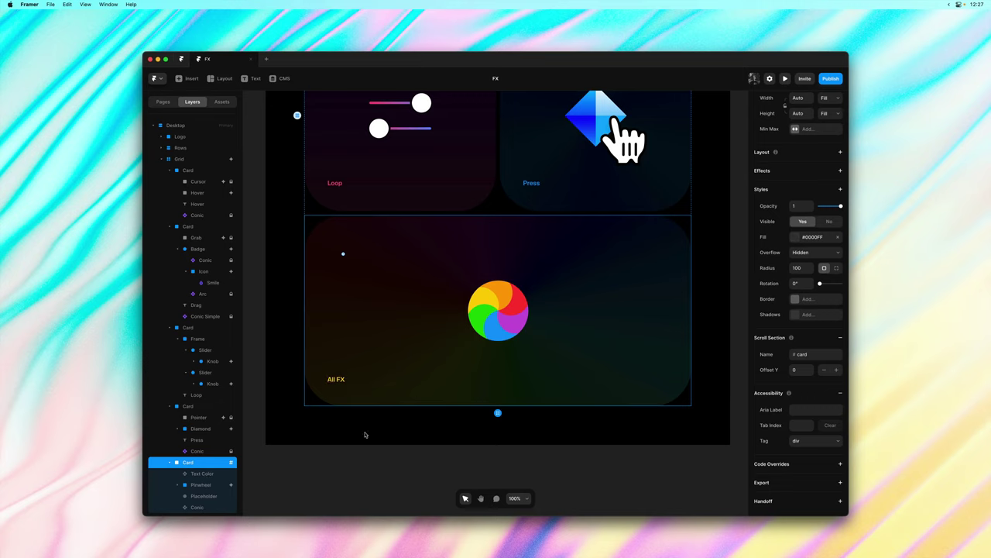
pyautogui.click(214, 485)
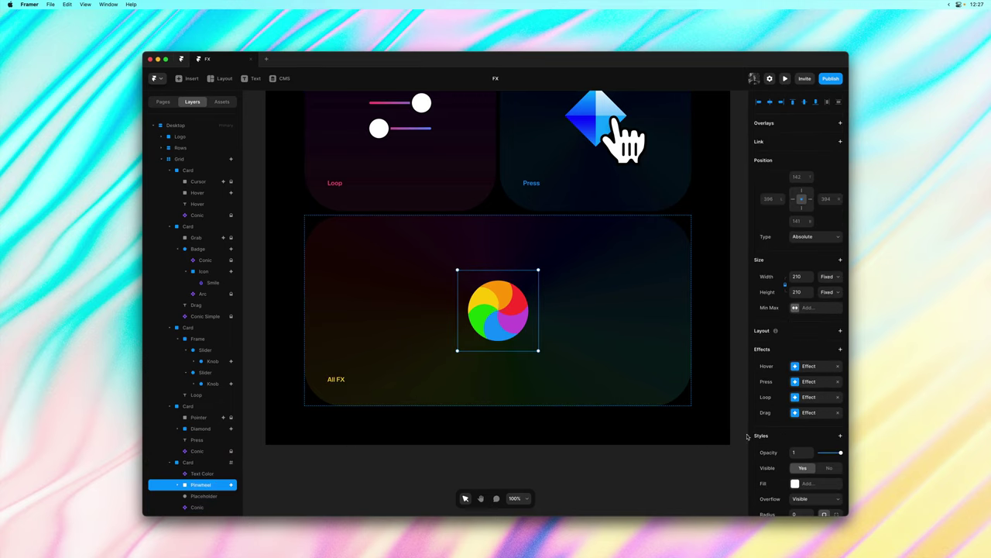
pyautogui.click(824, 413)
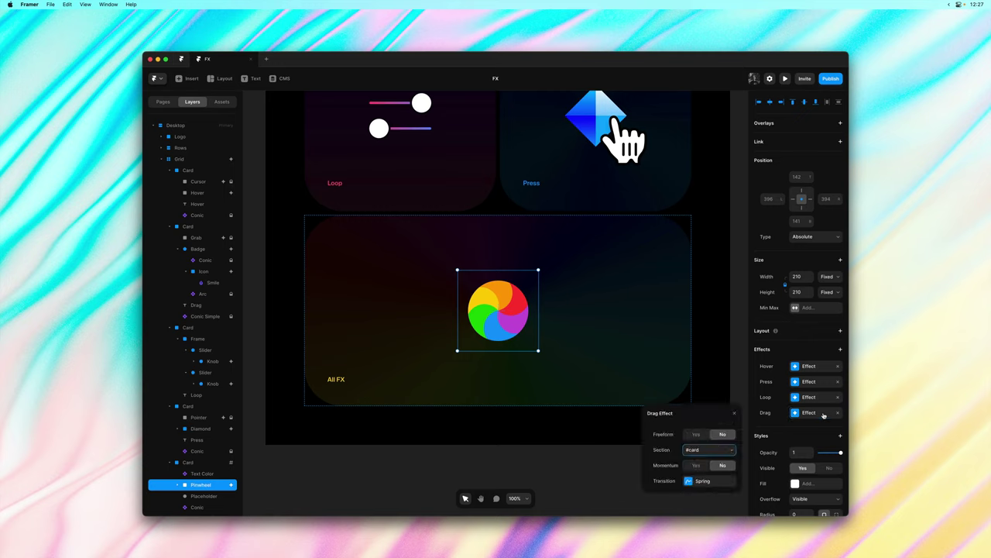
# Enable Momentum for the pinwheel's Drag effect and inspect its Spring transition settings.
pyautogui.click(697, 464)
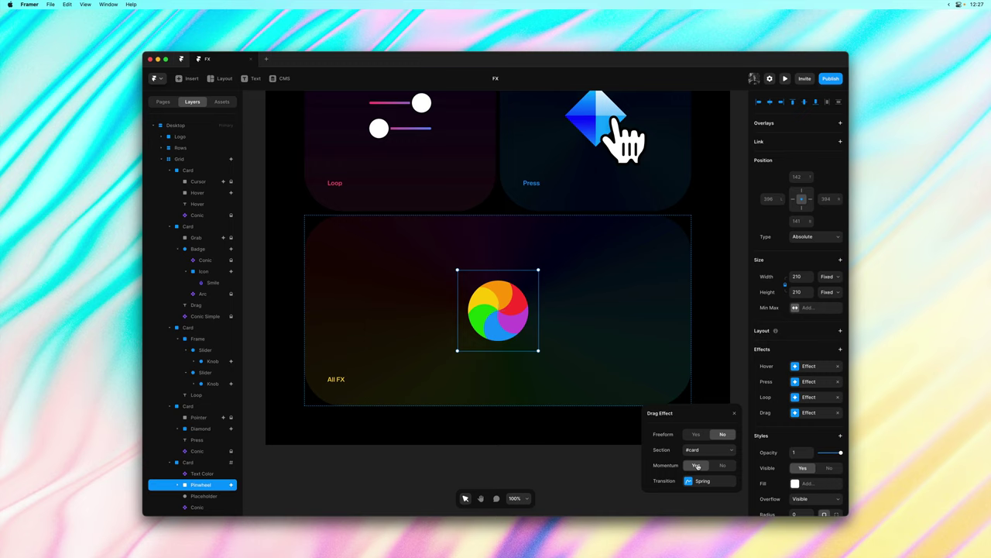
pyautogui.click(700, 482)
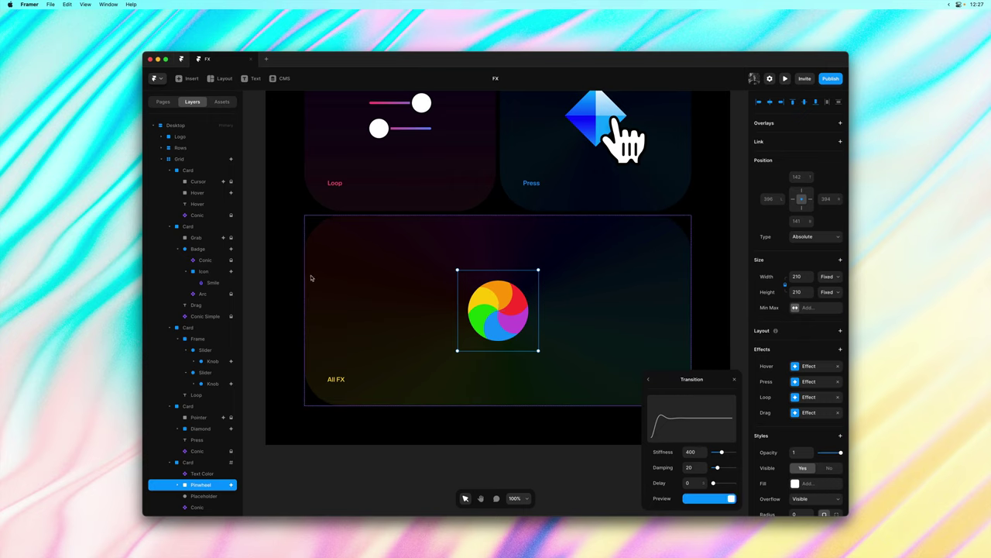
pyautogui.click(651, 380)
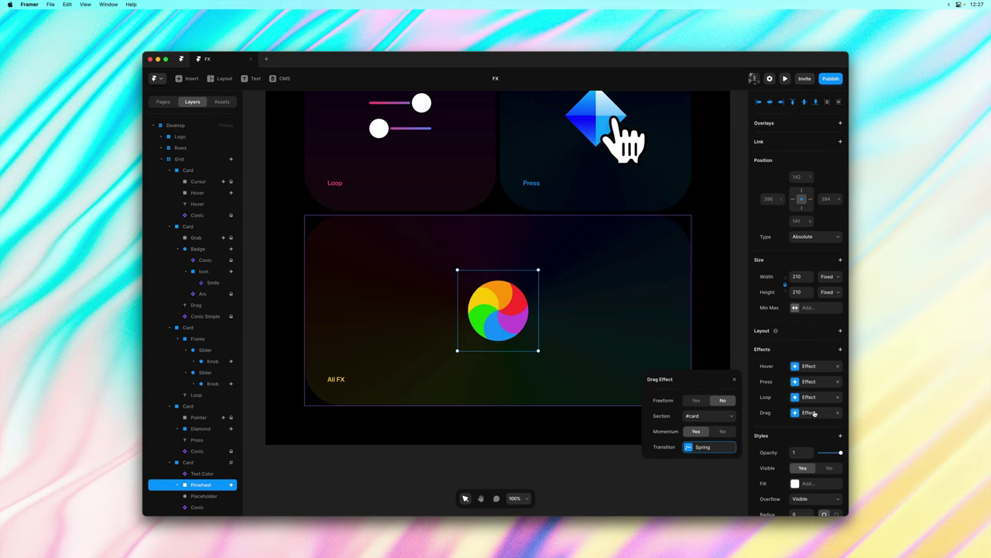
# Review the settings of the pinwheel's Hover, Press, Loop and Drag effects.
pyautogui.click(810, 366)
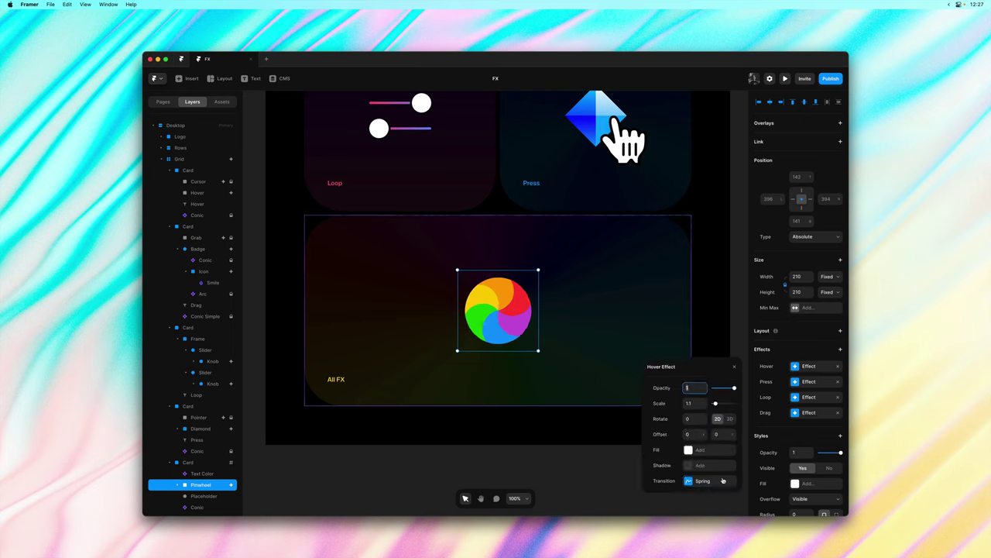
pyautogui.click(810, 383)
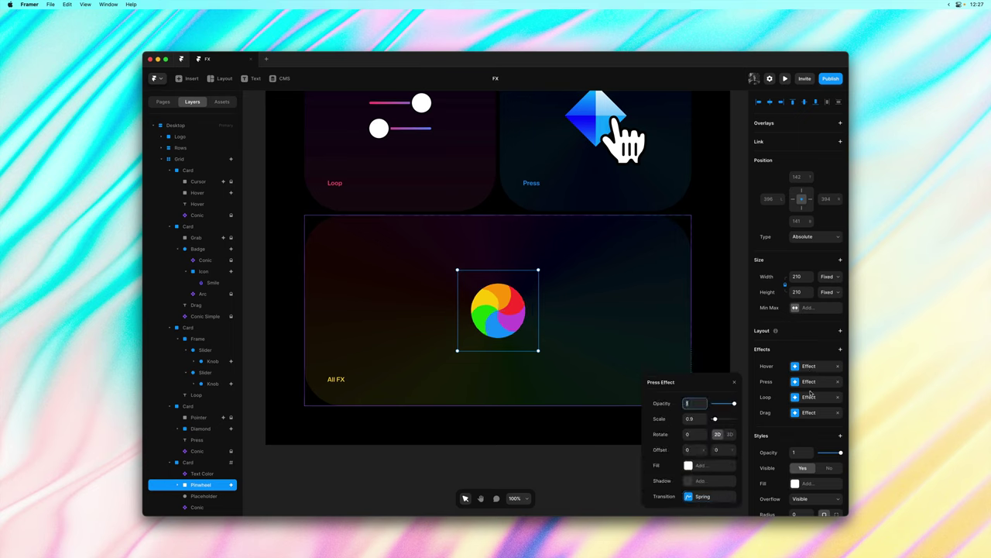
pyautogui.click(809, 397)
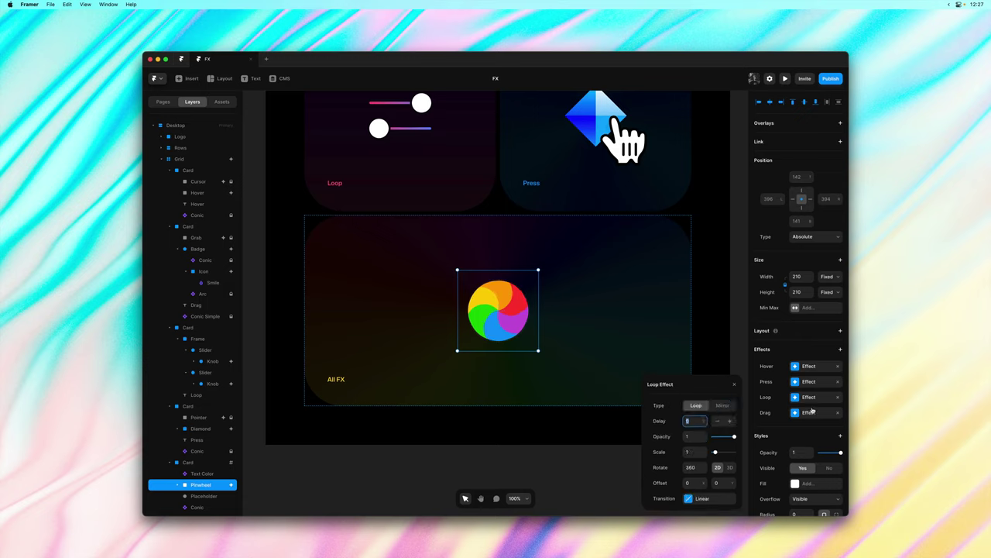
pyautogui.click(810, 413)
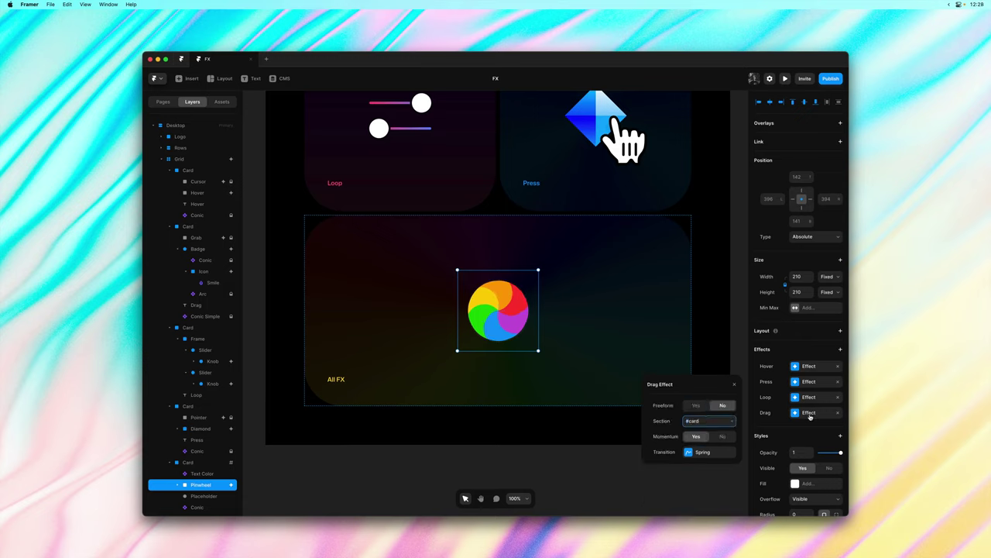
pyautogui.click(476, 466)
pyautogui.click(618, 354)
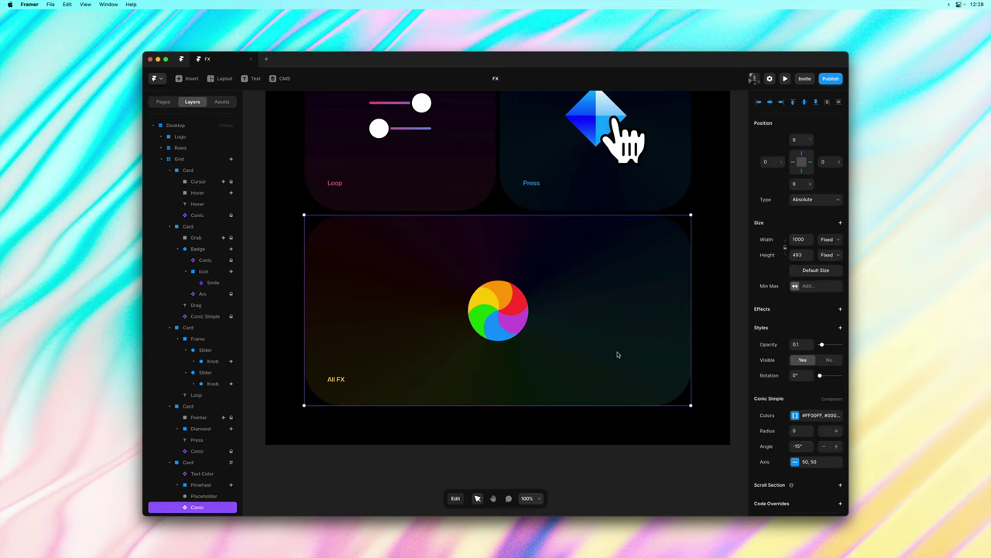
# Preview the page down to the All FX card and throw the pinwheel around to test its combined effects.
pyautogui.press('super+p')
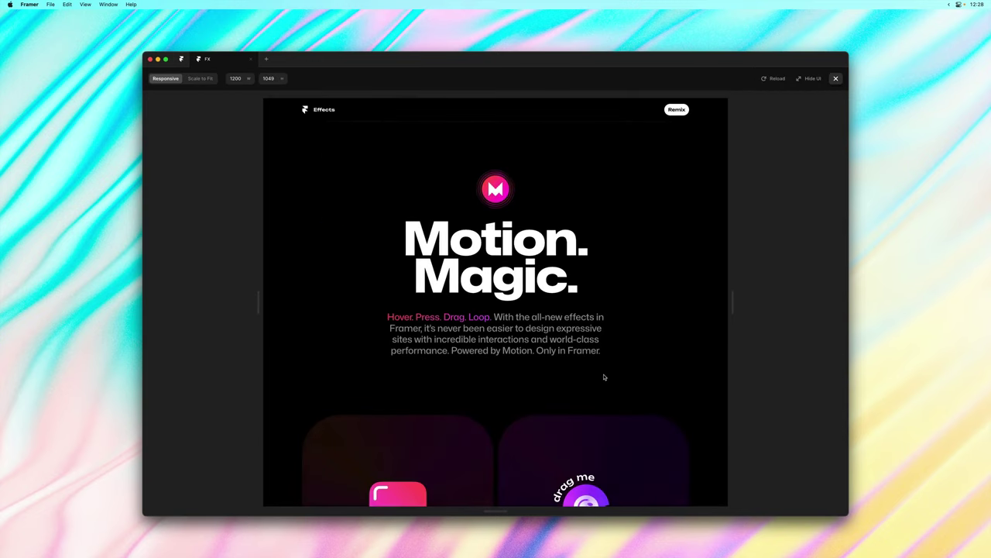
pyautogui.scroll(-10, 605, 378)
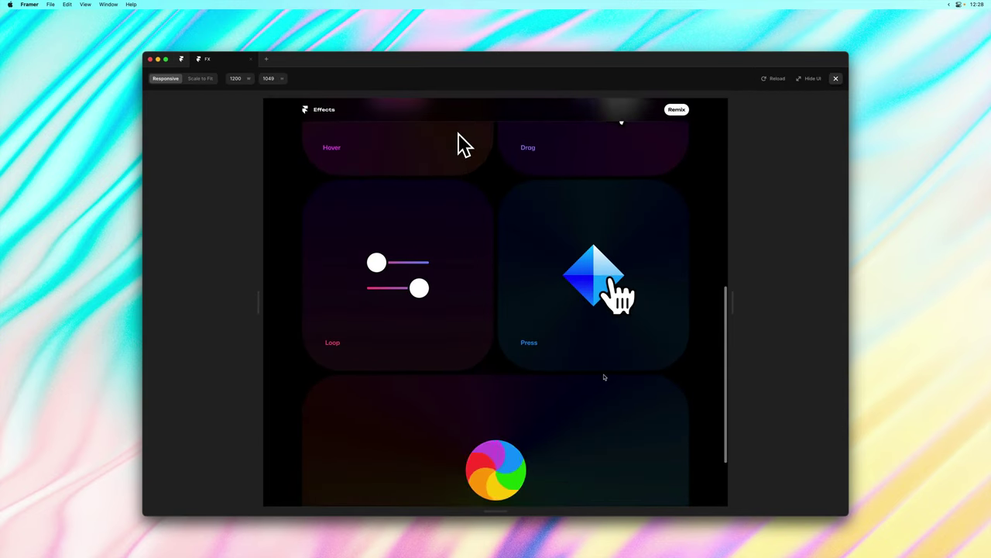
pyautogui.scroll(-3, 604, 377)
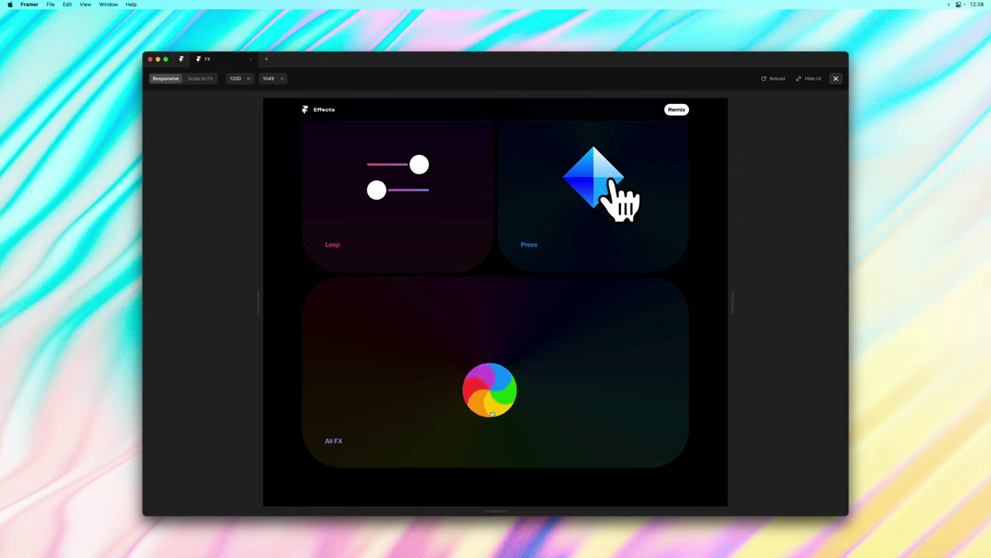
pyautogui.moveTo(504, 414); pyautogui.dragTo(587, 379)
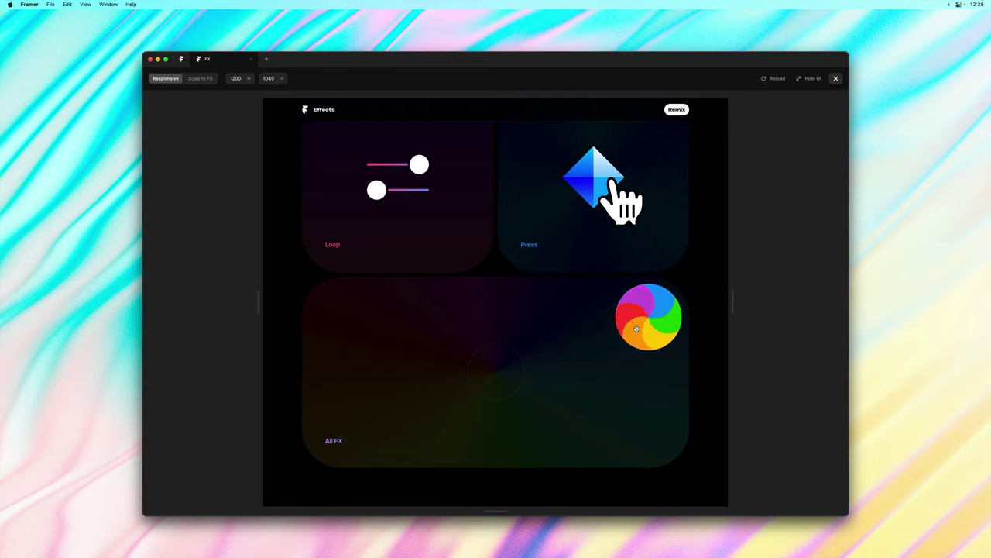
pyautogui.moveTo(636, 330); pyautogui.dragTo(370, 361)
pyautogui.moveTo(357, 416); pyautogui.dragTo(542, 372)
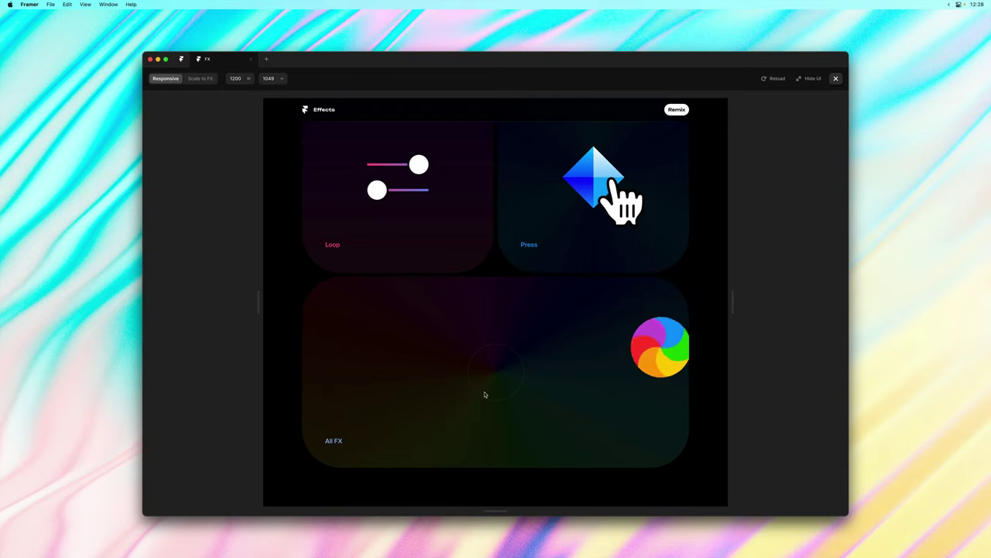
pyautogui.moveTo(620, 325); pyautogui.dragTo(476, 377)
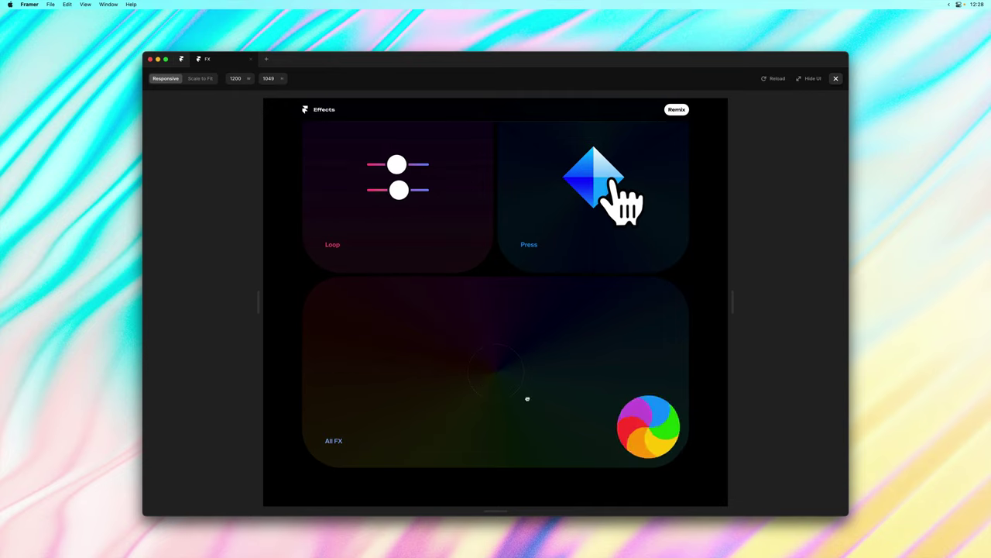
pyautogui.moveTo(648, 426); pyautogui.dragTo(348, 348)
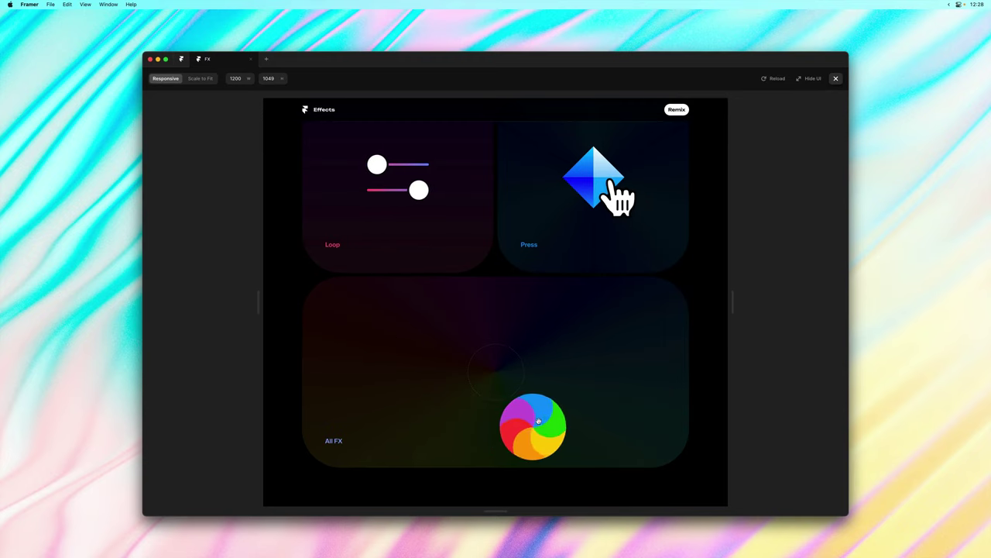
pyautogui.moveTo(405, 396); pyautogui.dragTo(465, 391)
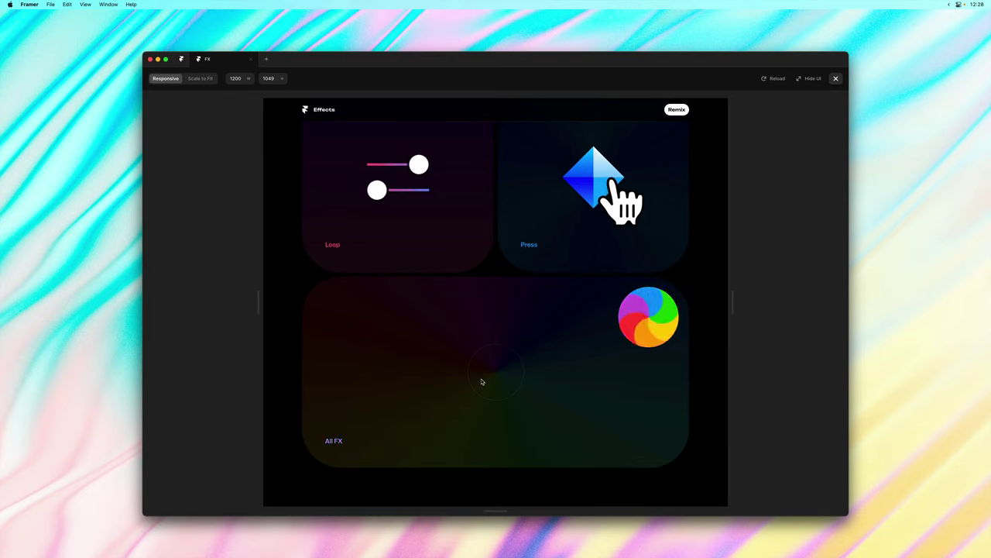
pyautogui.moveTo(647, 319); pyautogui.dragTo(590, 384)
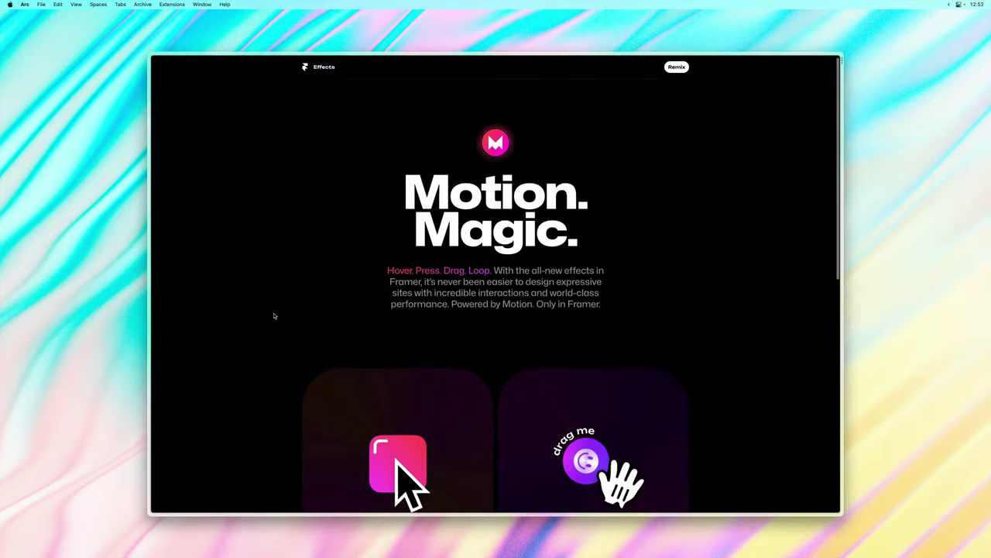
# Switch to the Effects page in the Arc browser, test the Drag card's badge, and view the cards down to All FX.
pyautogui.scroll(-5, 273, 315)
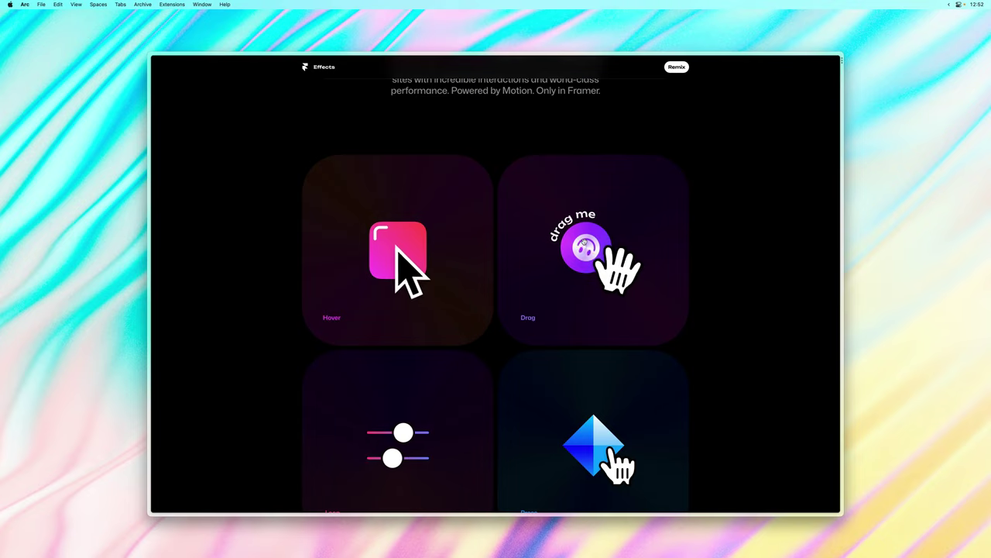
pyautogui.moveTo(569, 265); pyautogui.dragTo(556, 325)
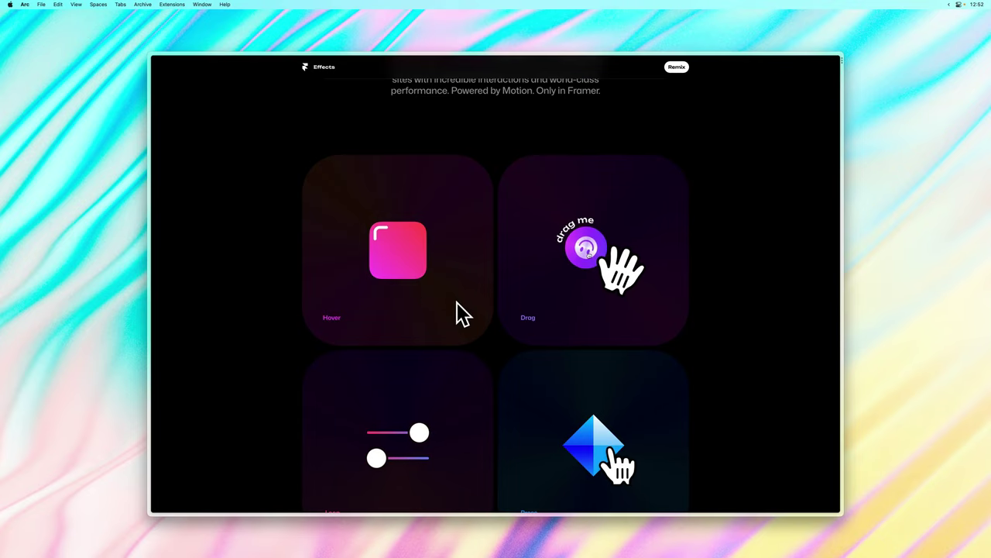
pyautogui.scroll(-4, 534, 329)
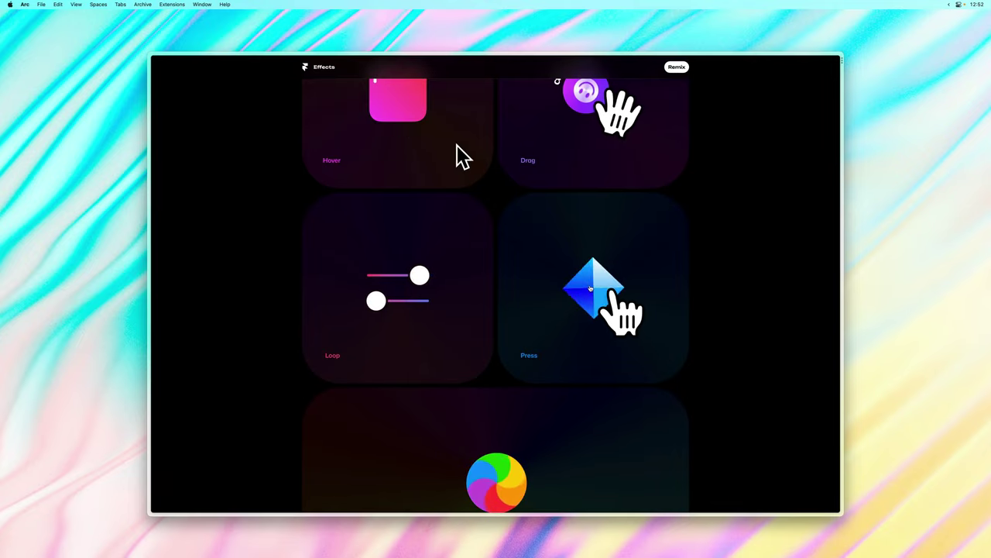
pyautogui.scroll(-3, 532, 297)
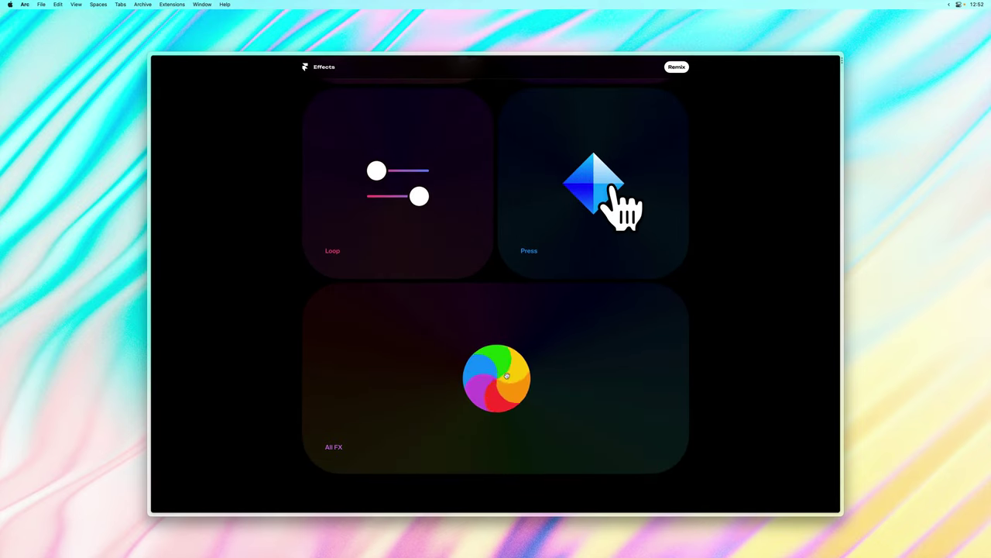